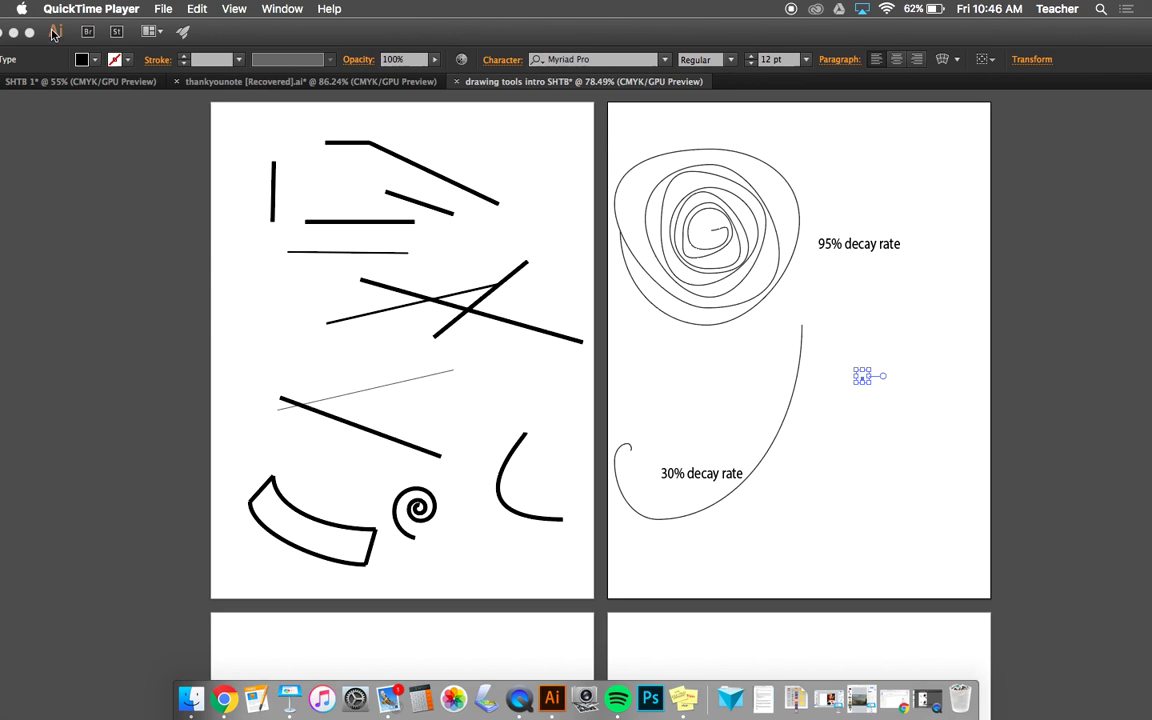
# Step: Switch from QuickTime Player to the Illustrator drawing-tools document and scroll across its samples
pyautogui.click(203, 30)
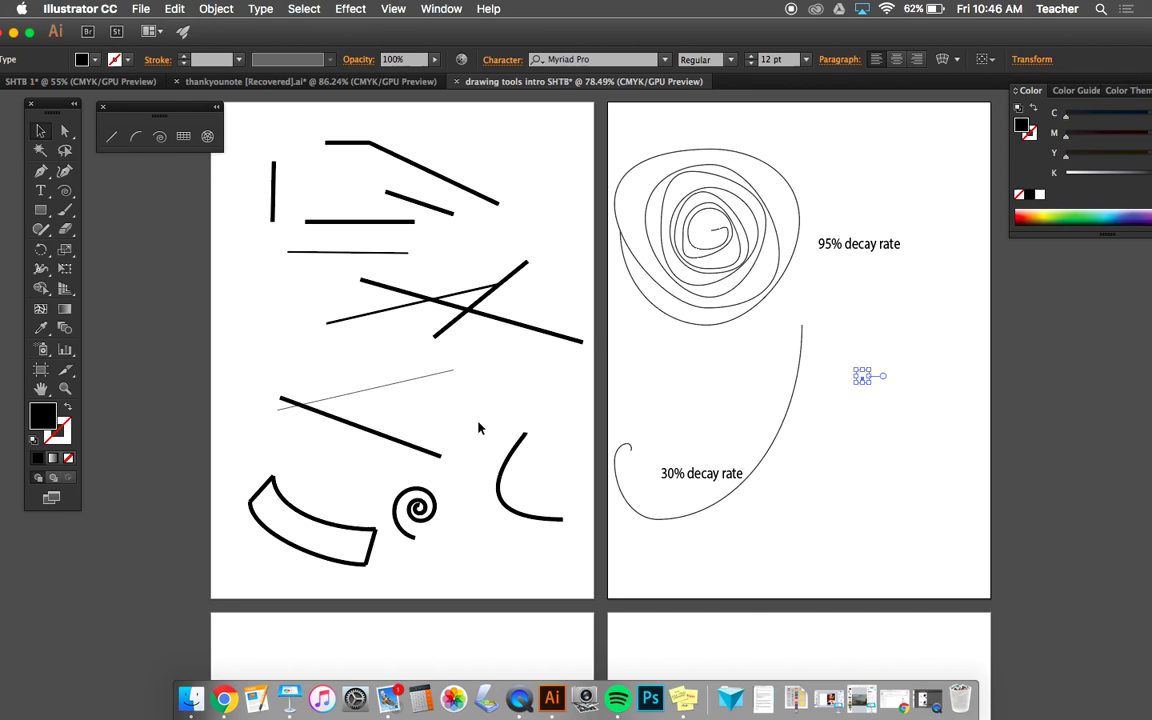
pyautogui.hscroll(1, 479, 428)
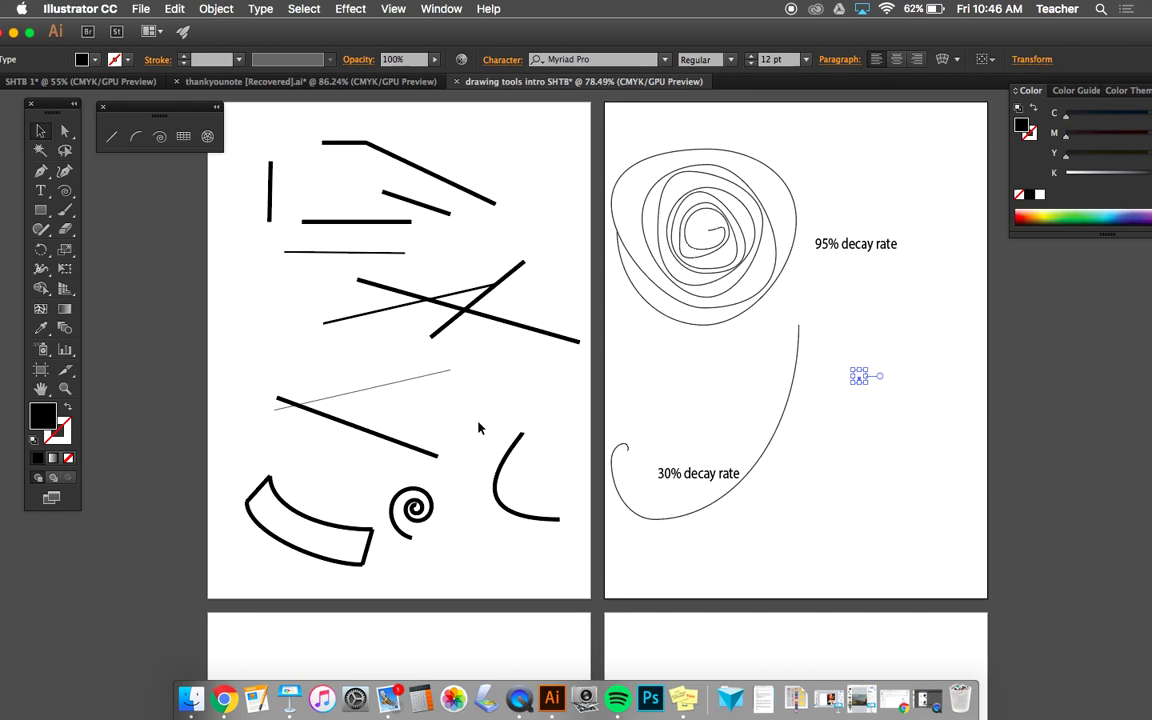
pyautogui.scroll(1, 548, 380)
pyautogui.hscroll(1, 548, 380)
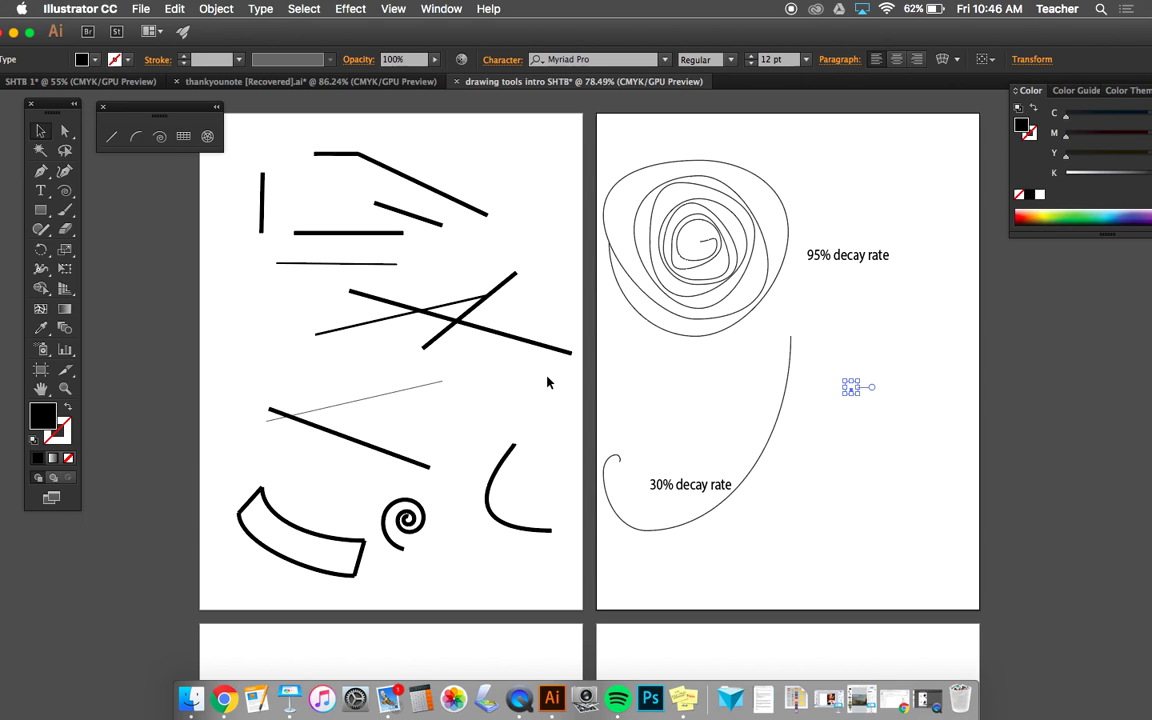
# Step: Zoom out from 78% to 50% and centre the view on all four artboards
pyautogui.press('super+minus')
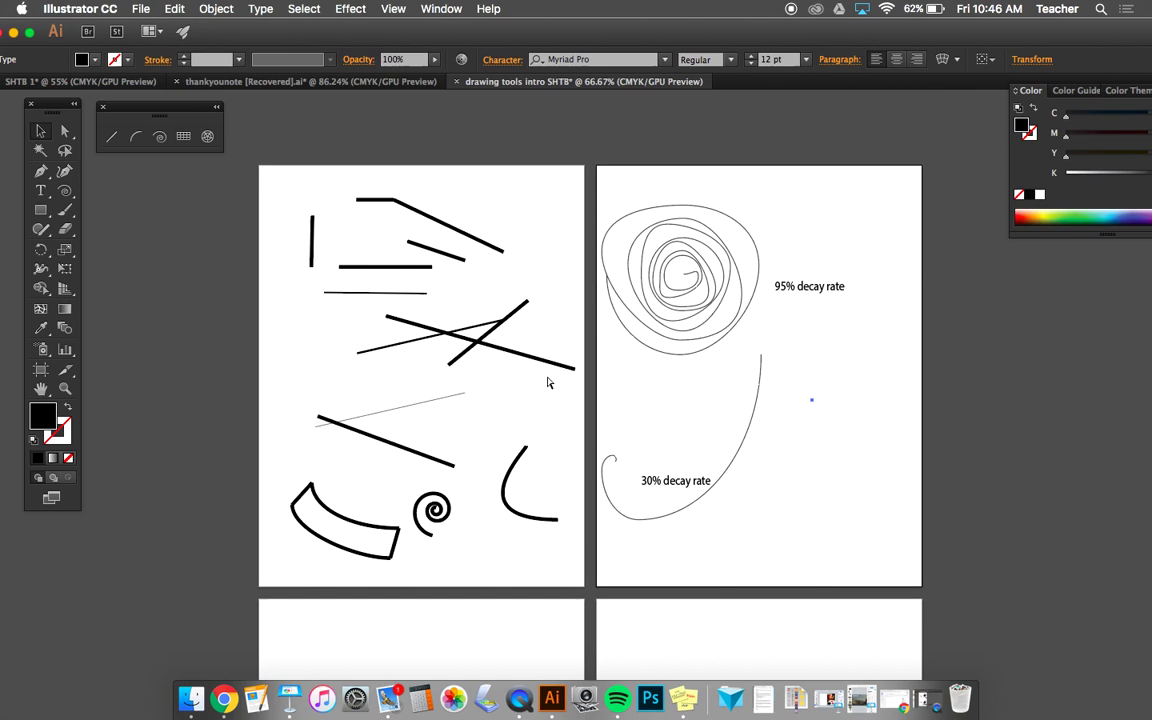
pyautogui.press('super+minus')
pyautogui.scroll(-3, 553, 398)
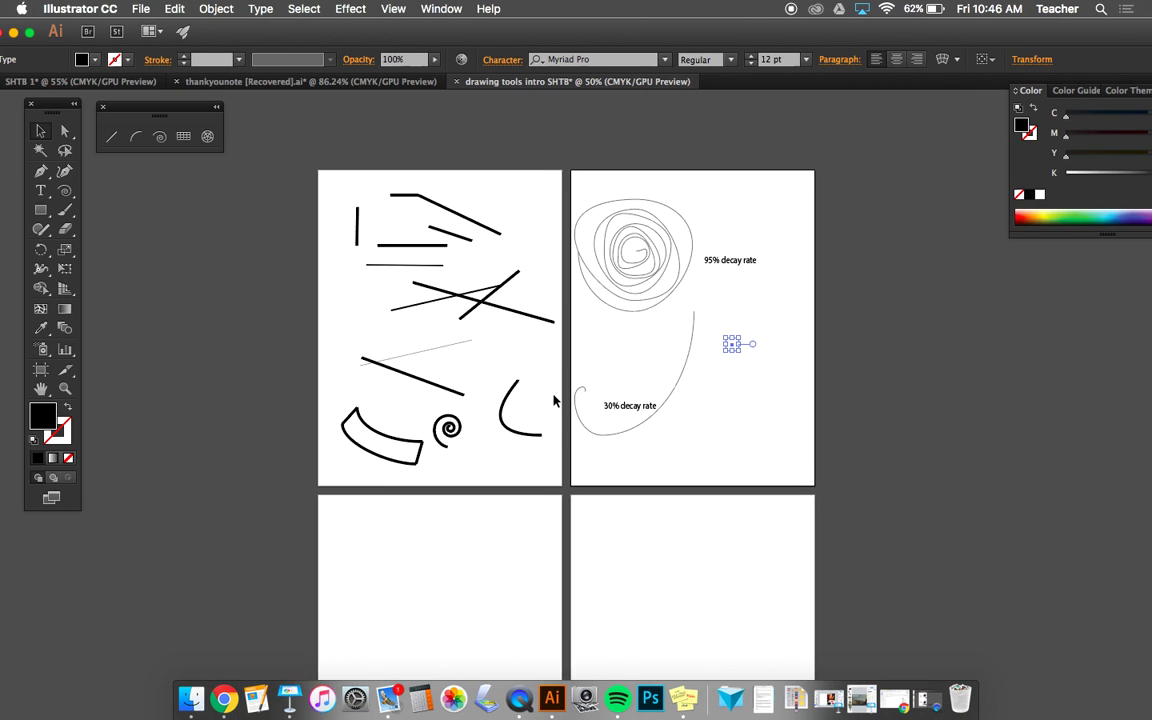
pyautogui.scroll(-5, 553, 398)
pyautogui.hscroll(2, 553, 399)
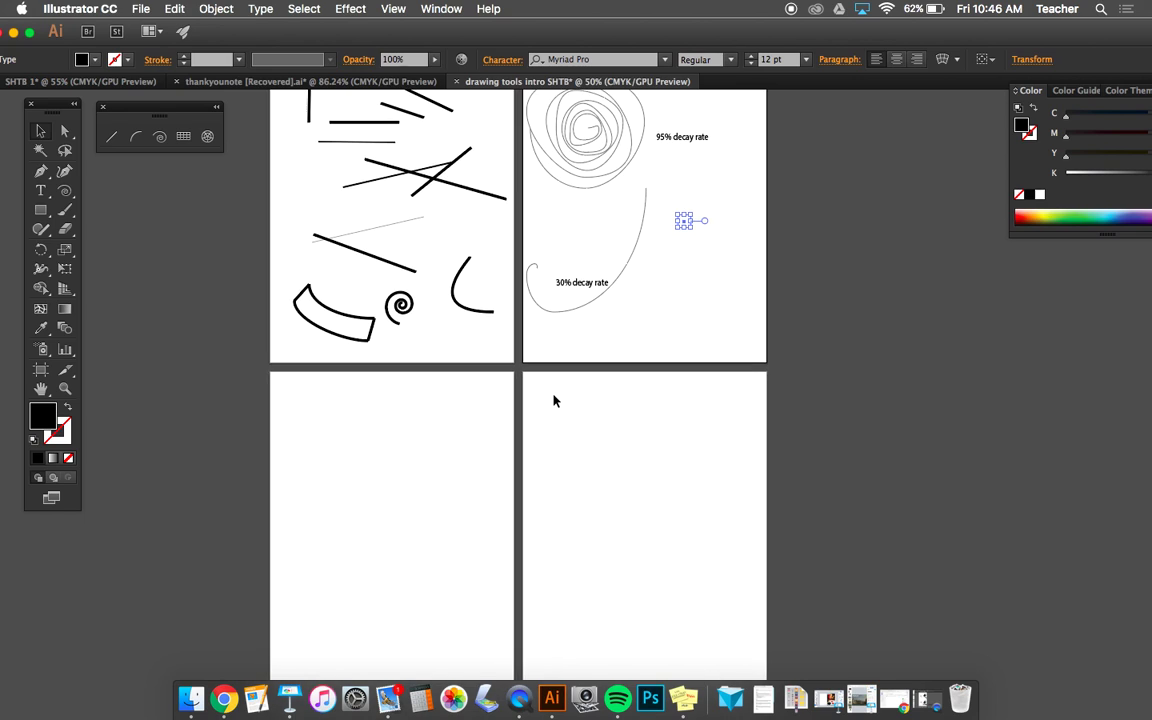
pyautogui.scroll(4, 553, 400)
pyautogui.hscroll(1, 554, 400)
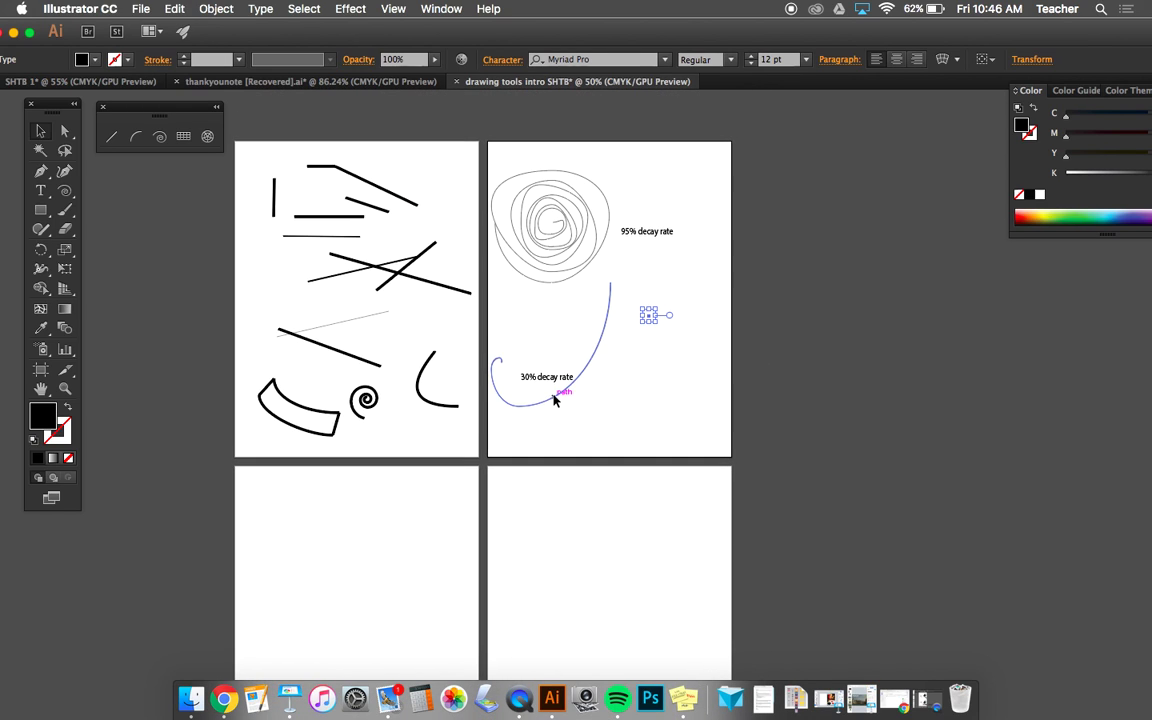
pyautogui.scroll(2, 554, 400)
pyautogui.hscroll(-1, 554, 400)
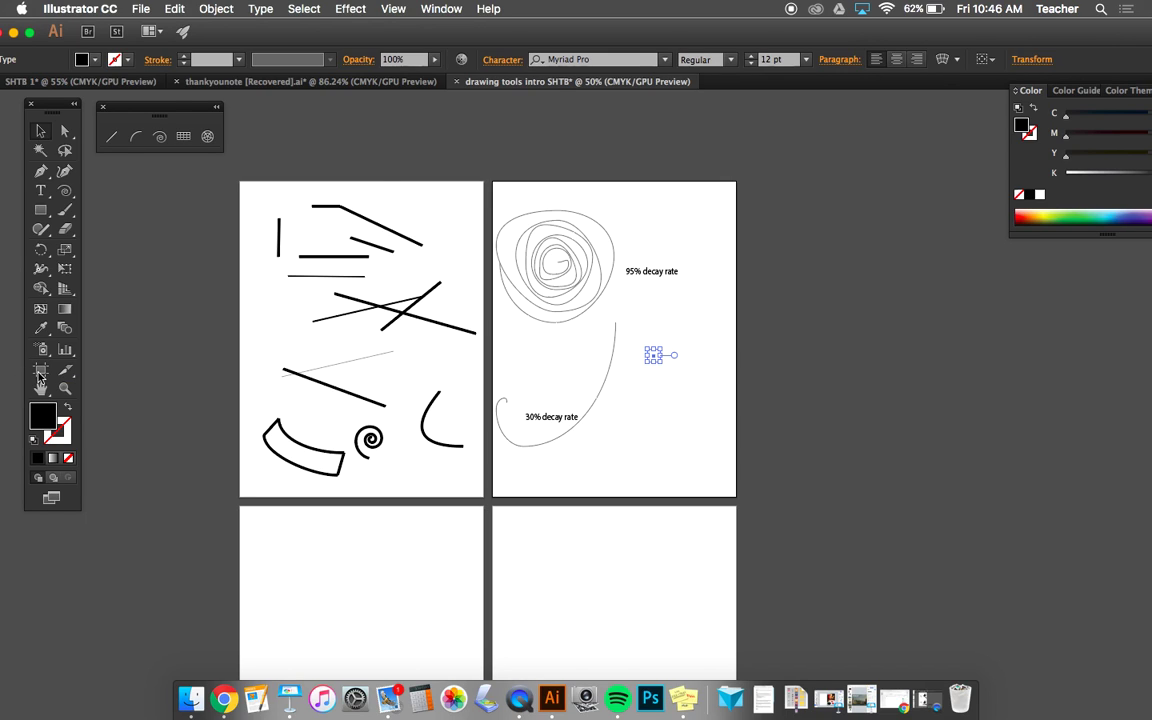
# Step: Switch to the Artboard tool to edit the document's four artboards
pyautogui.click(40, 374)
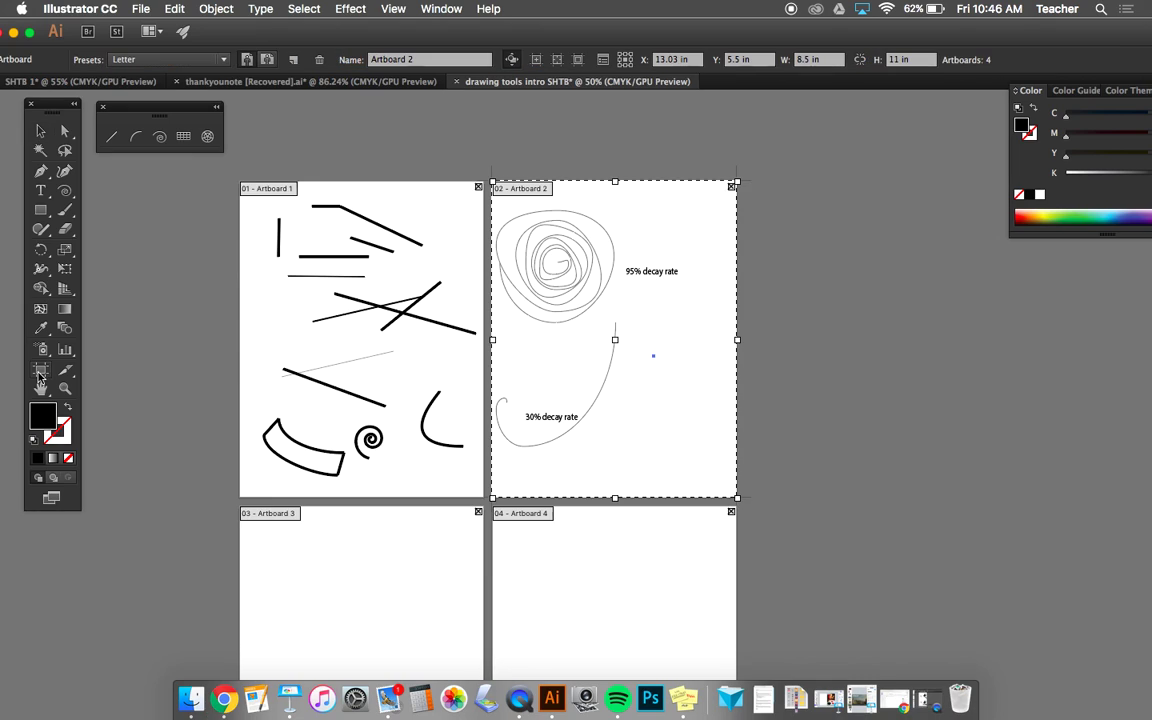
# Step: Add Artboard 5 right of Artboard 2 and Artboard 6 below it
pyautogui.click(296, 60)
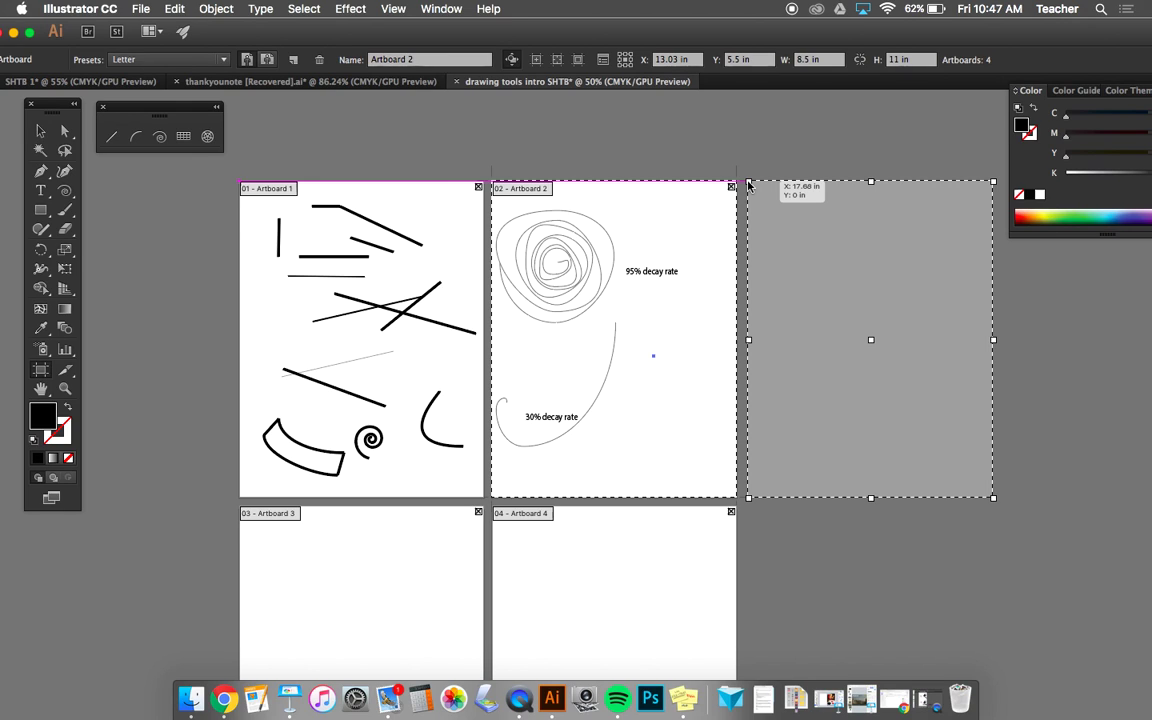
pyautogui.click(748, 183)
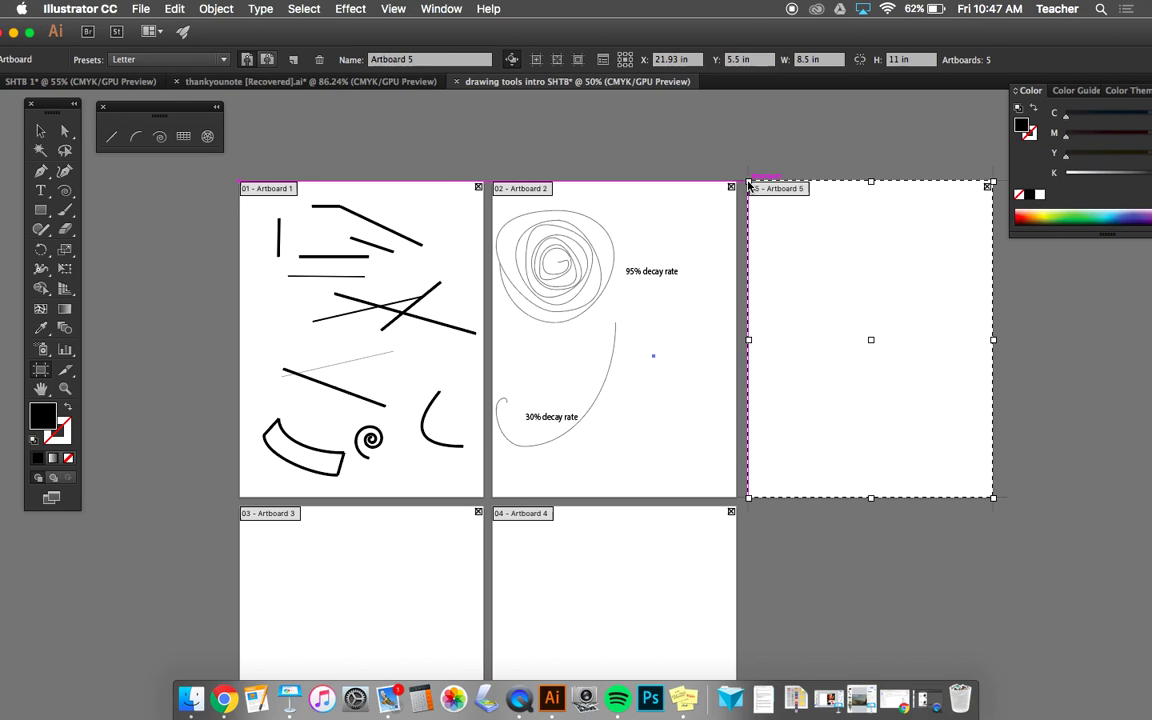
pyautogui.scroll(-3, 838, 310)
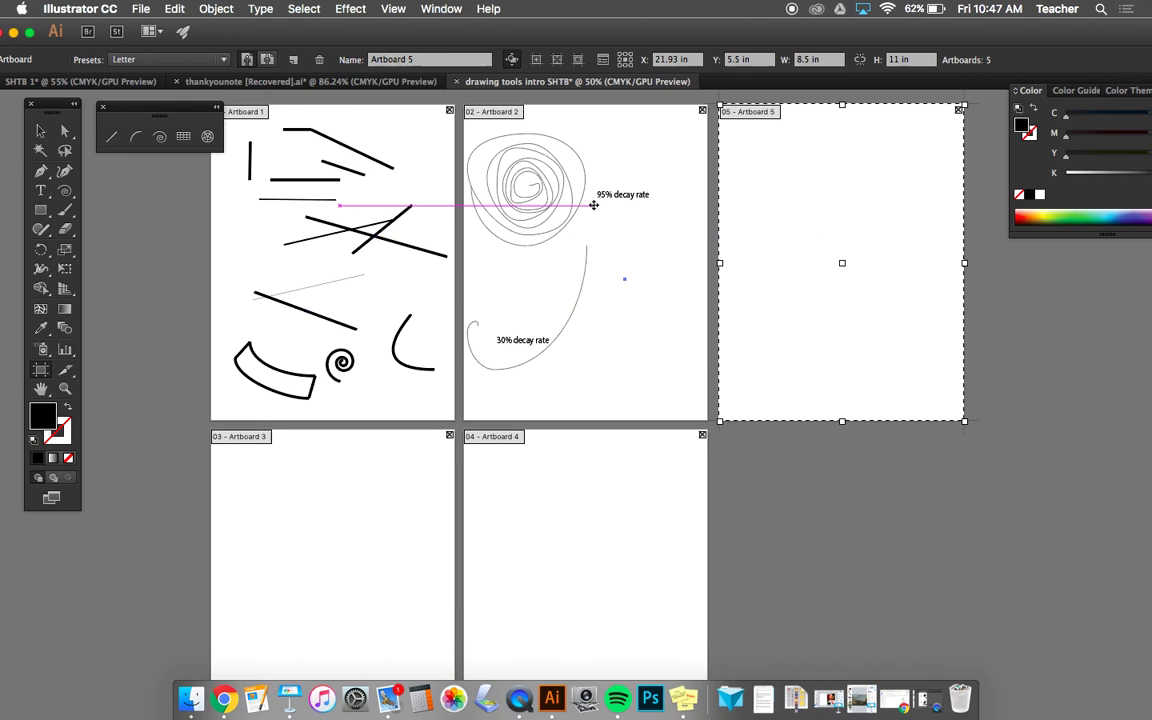
pyautogui.click(290, 63)
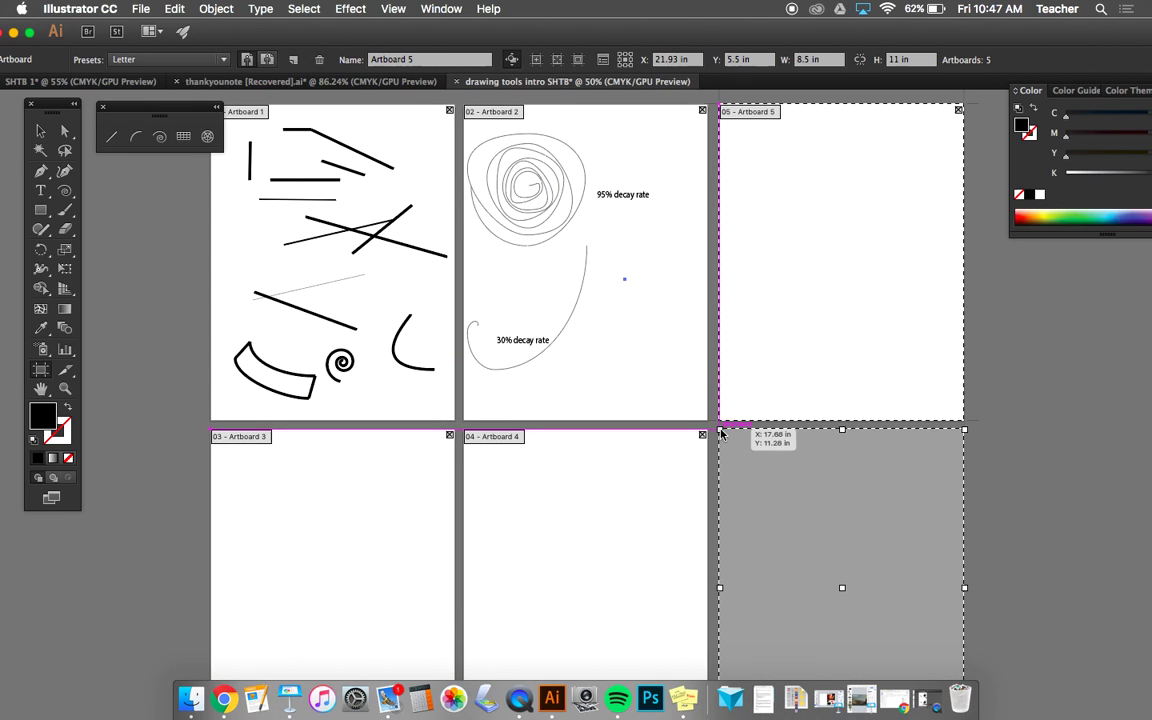
pyautogui.click(722, 432)
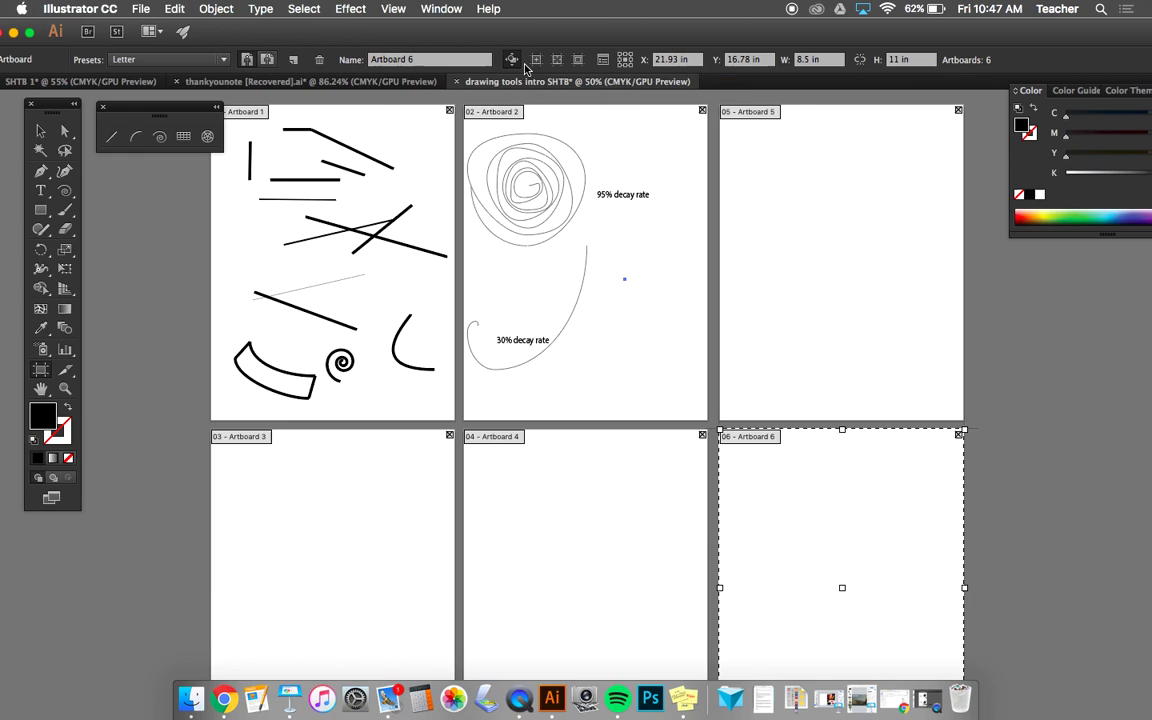
# Step: Re-enter artboard editing and make Artboard 5 the current artboard
pyautogui.click(41, 131)
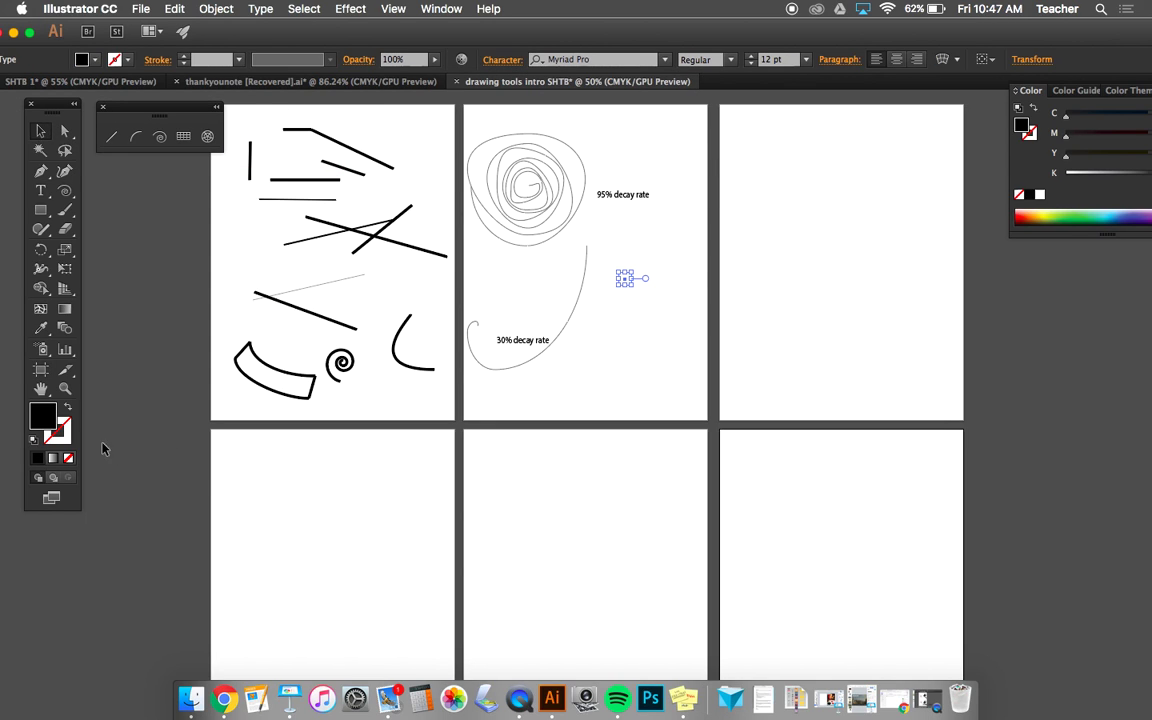
pyautogui.click(40, 372)
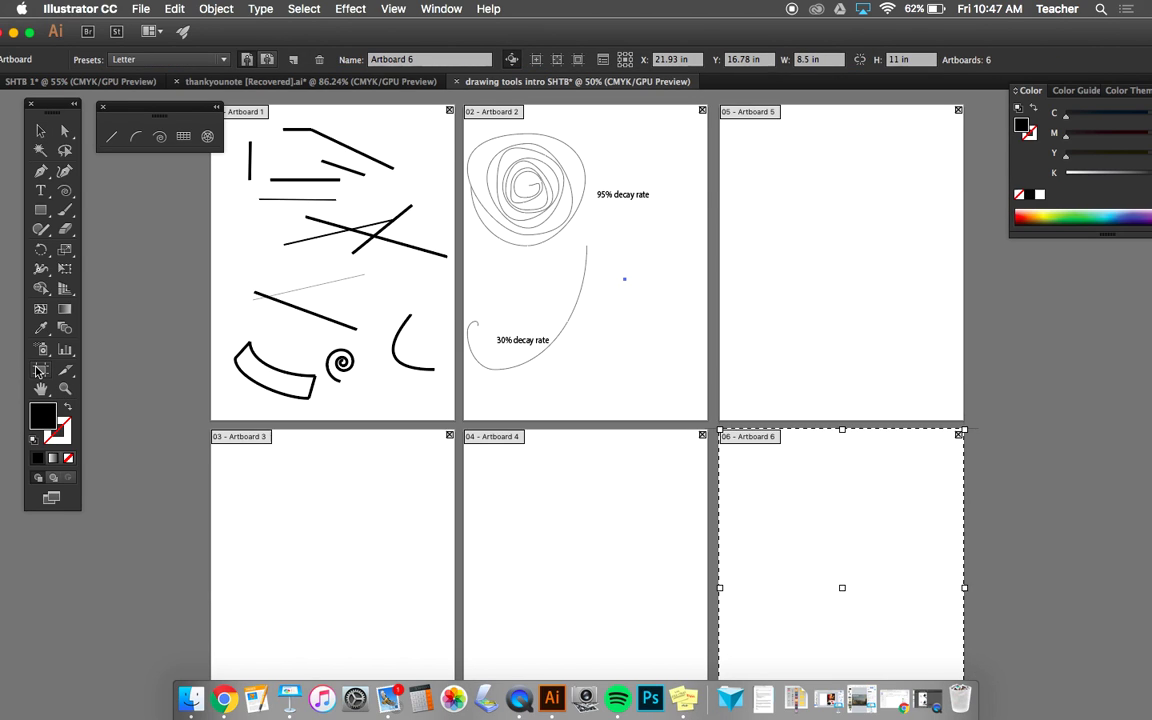
pyautogui.click(793, 197)
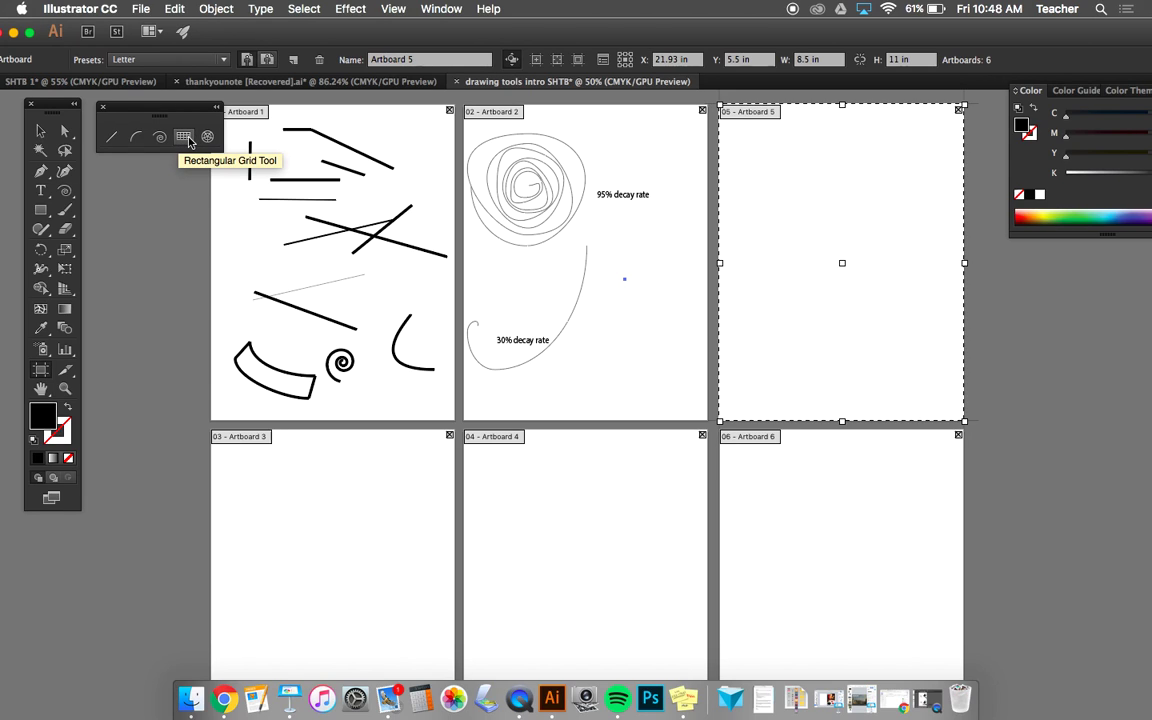
# Step: Drag a rectangular grid near the top of Artboard 5, settling on five rows
pyautogui.click(188, 139)
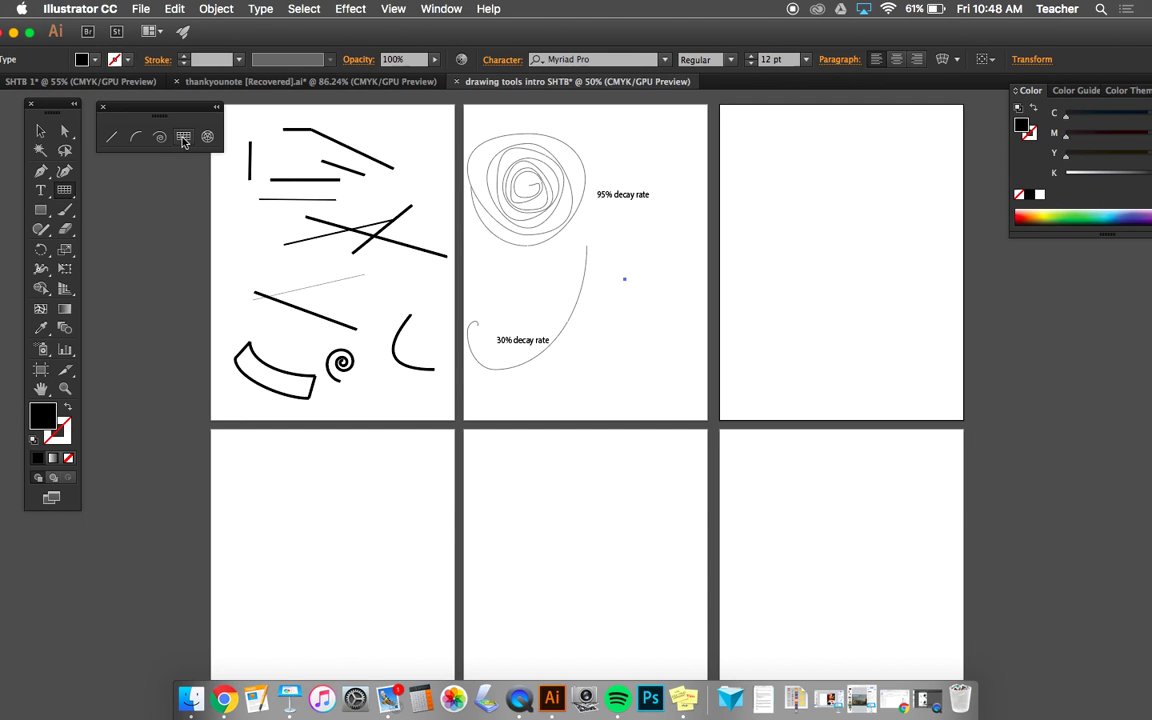
pyautogui.moveTo(729, 133); pyautogui.dragTo(841, 232)
pyautogui.press('Up')
pyautogui.press('Down')
pyautogui.press('Up')
pyautogui.press('Down')
pyautogui.press('Up')
pyautogui.press('Down')
pyautogui.press('Down')
pyautogui.press('Down')
pyautogui.press('Up')
pyautogui.press('Up')
pyautogui.press('Up')
pyautogui.press('Up')
pyautogui.press('Up')
pyautogui.press('Up')
pyautogui.press('Down')
pyautogui.press('Down')
pyautogui.press('Down')
pyautogui.press('Up')
pyautogui.press('Up')
pyautogui.press('Up')
pyautogui.press('Down')
pyautogui.press('Down')
pyautogui.press('Down')
pyautogui.press('Down')
pyautogui.press('Down')
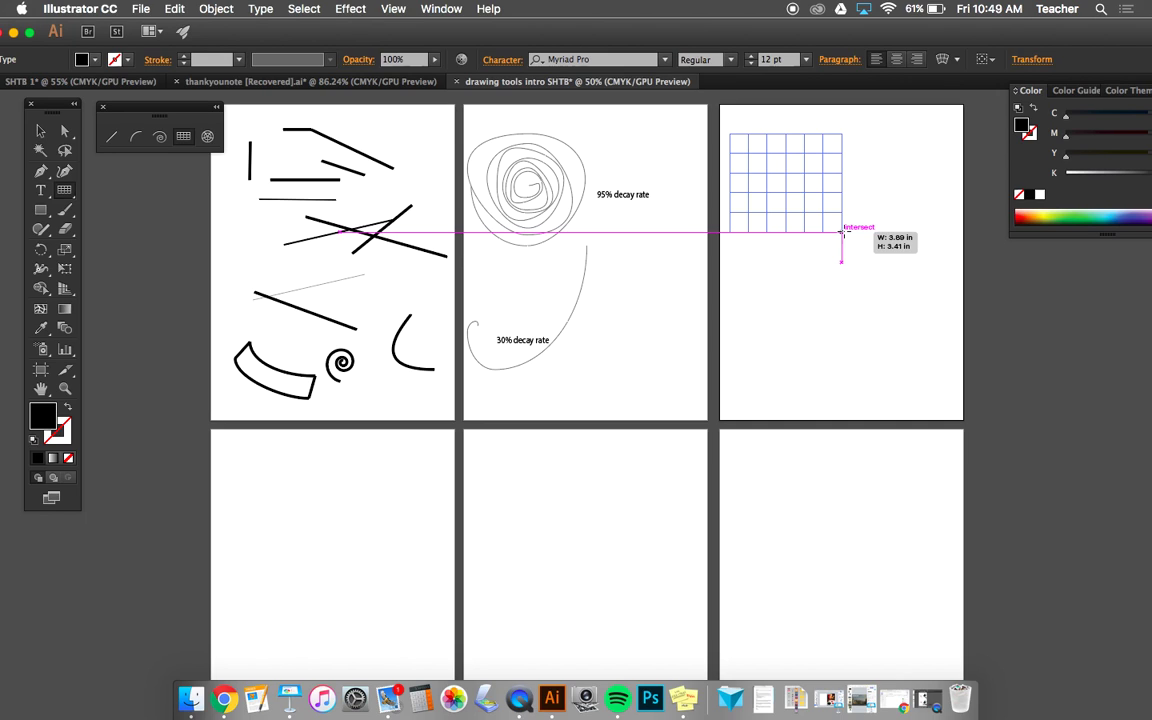
# Step: Widen the grid and set it to six columns
pyautogui.press('Right')
pyautogui.press('Right')
pyautogui.press('Right')
pyautogui.press('Right')
pyautogui.press('Right')
pyautogui.press('Right')
pyautogui.moveTo(841, 232)
pyautogui.mouseDown()
pyautogui.moveTo(905, 319)
pyautogui.moveTo(924, 284)
pyautogui.mouseUp()
pyautogui.press('Left')
pyautogui.press('Left')
pyautogui.press('Left')
pyautogui.press('Left')
pyautogui.press('Left')
pyautogui.press('Right')
pyautogui.press('Right')
pyautogui.press('Right')
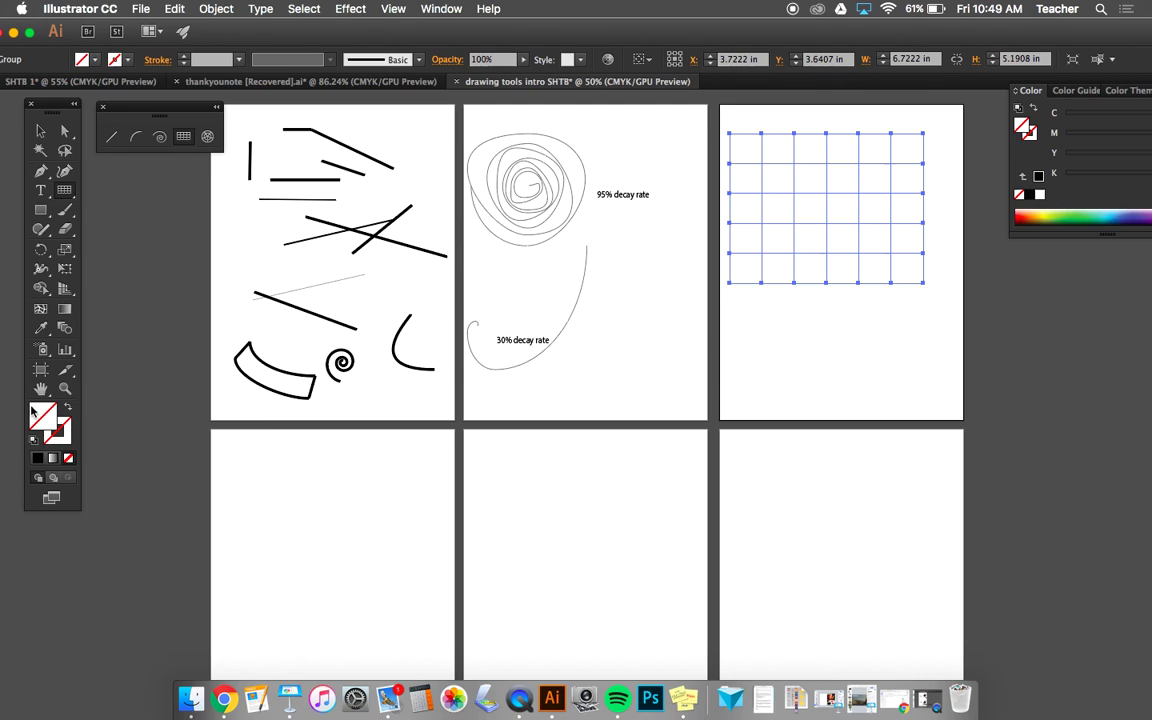
# Step: Give the Artboard 5 grid a 1 pt crimson stroke, colour D6164D
pyautogui.click(66, 434)
pyautogui.click(36, 462)
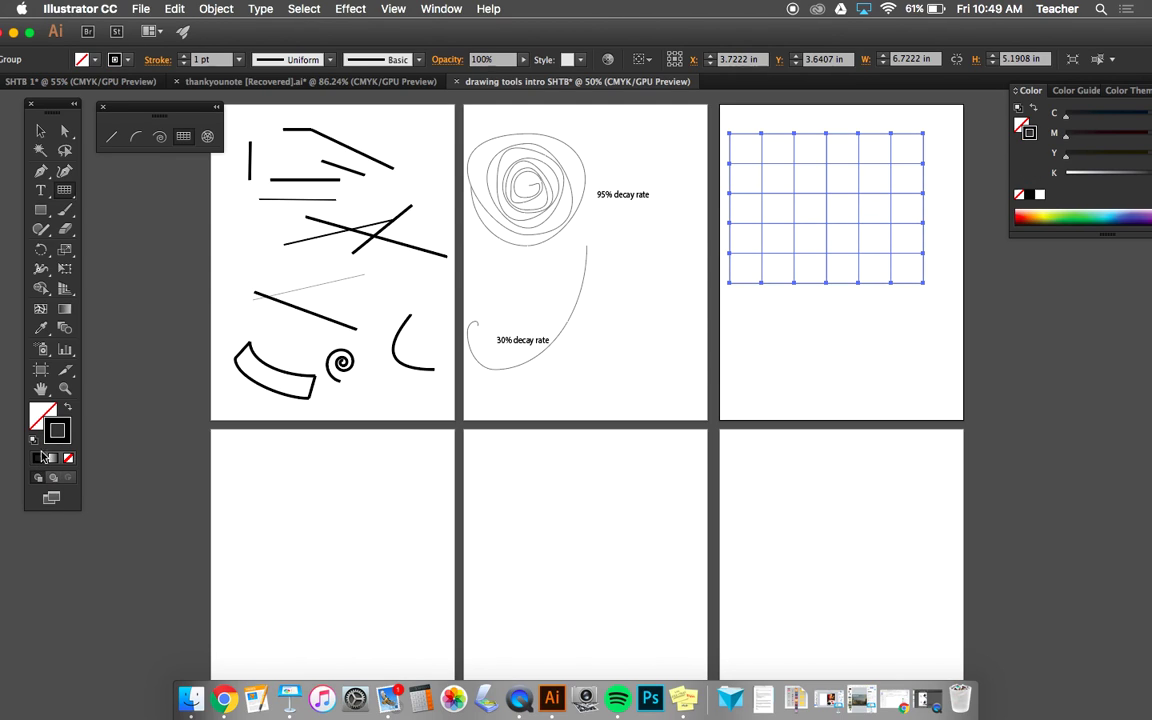
pyautogui.doubleClick(62, 428)
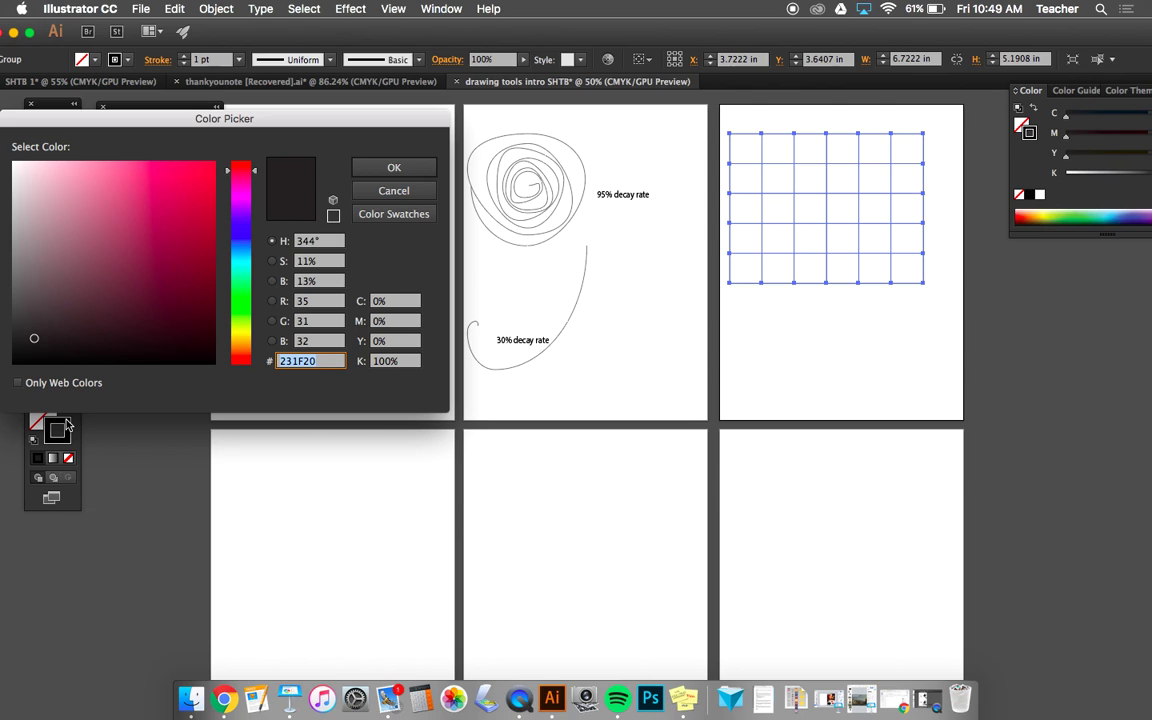
pyautogui.click(198, 213)
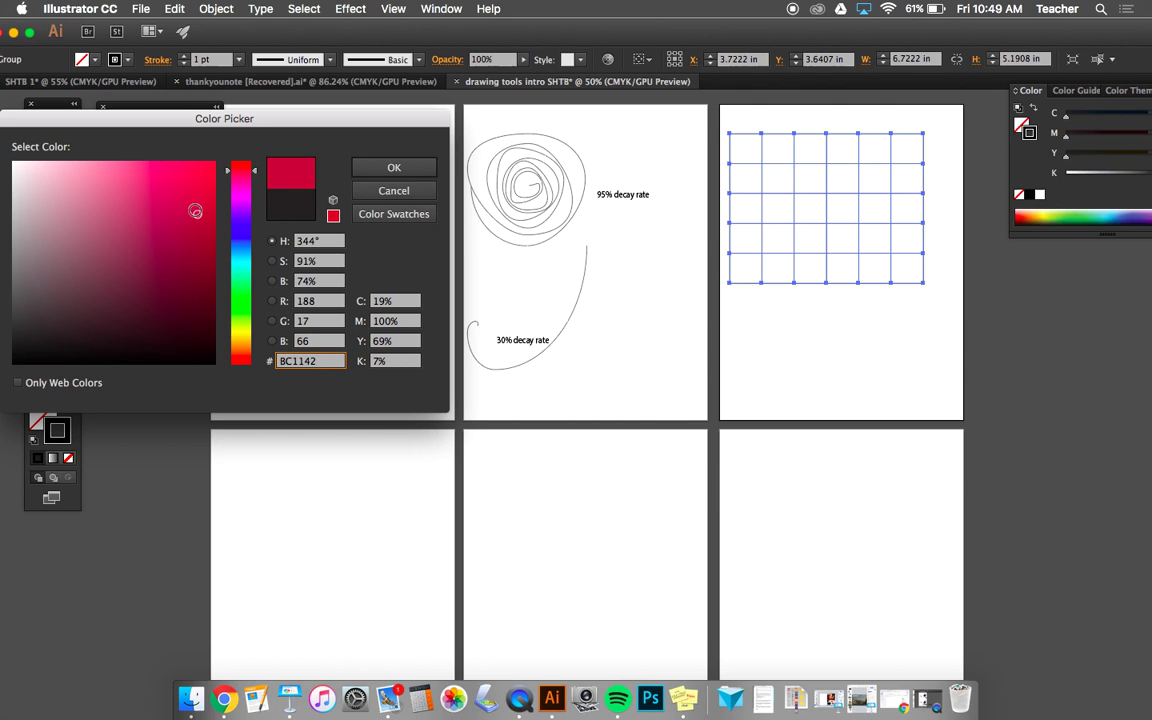
pyautogui.click(195, 193)
pyautogui.click(390, 167)
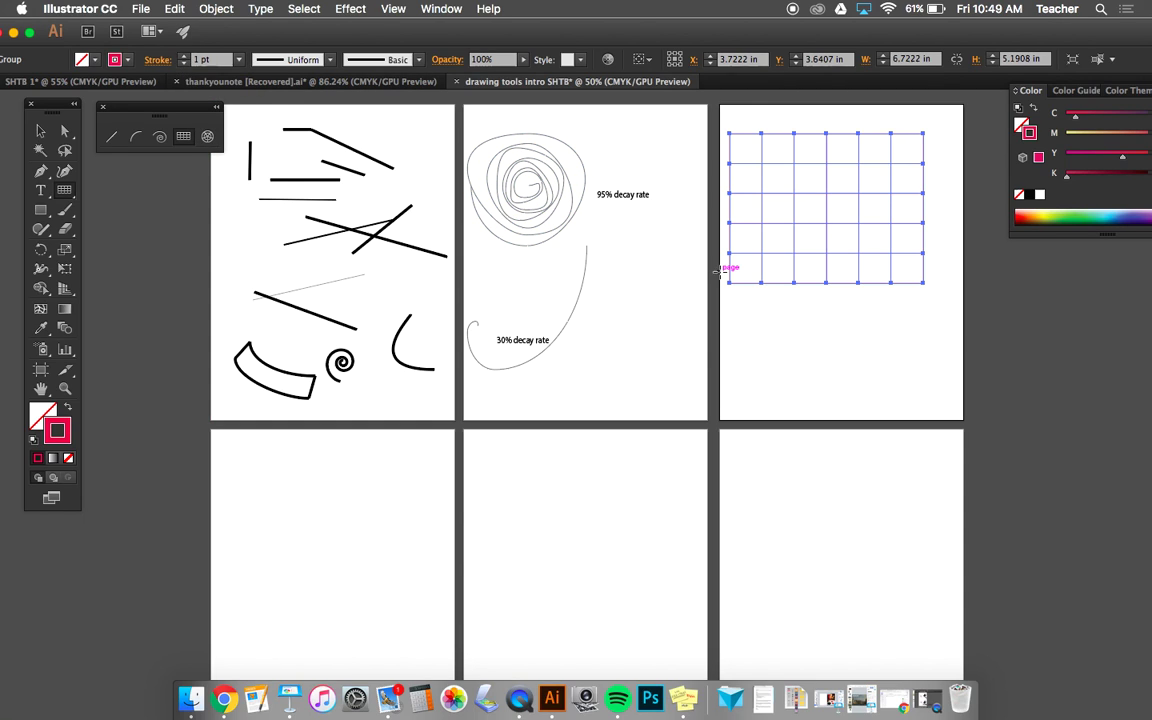
# Step: Create a 6.72 × 5.19 in grid with horizontal skew 23% and vertical skew -23%
pyautogui.click(771, 342)
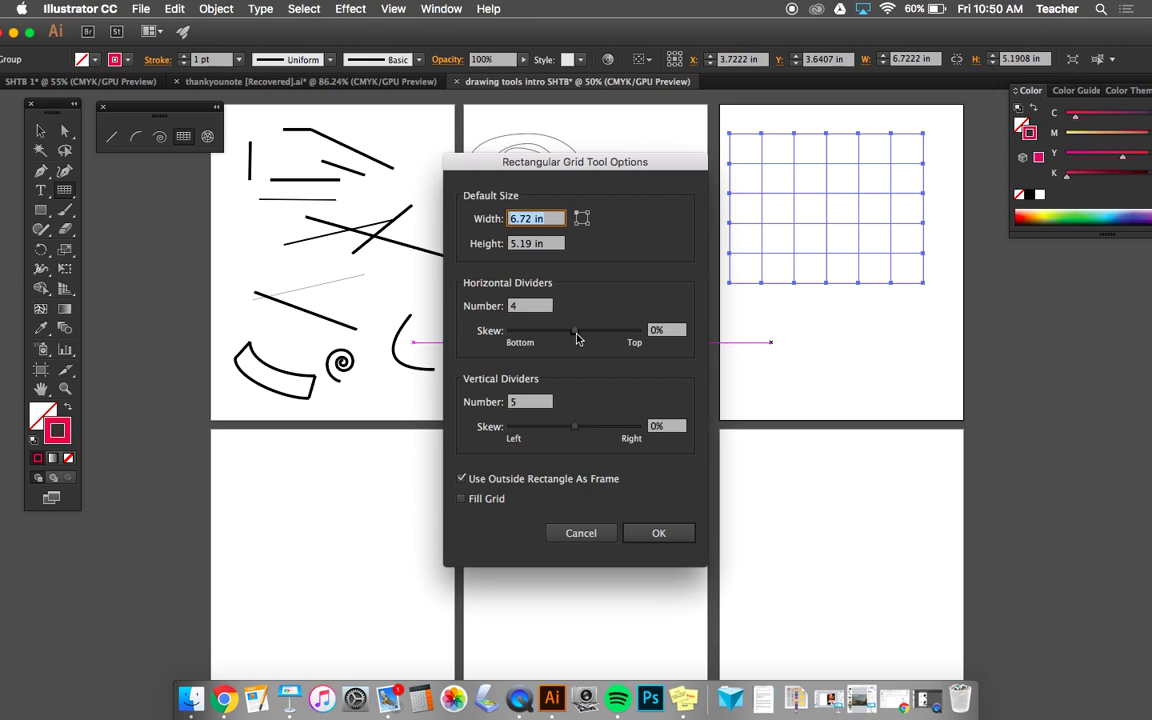
pyautogui.moveTo(576, 338); pyautogui.dragTo(579, 339)
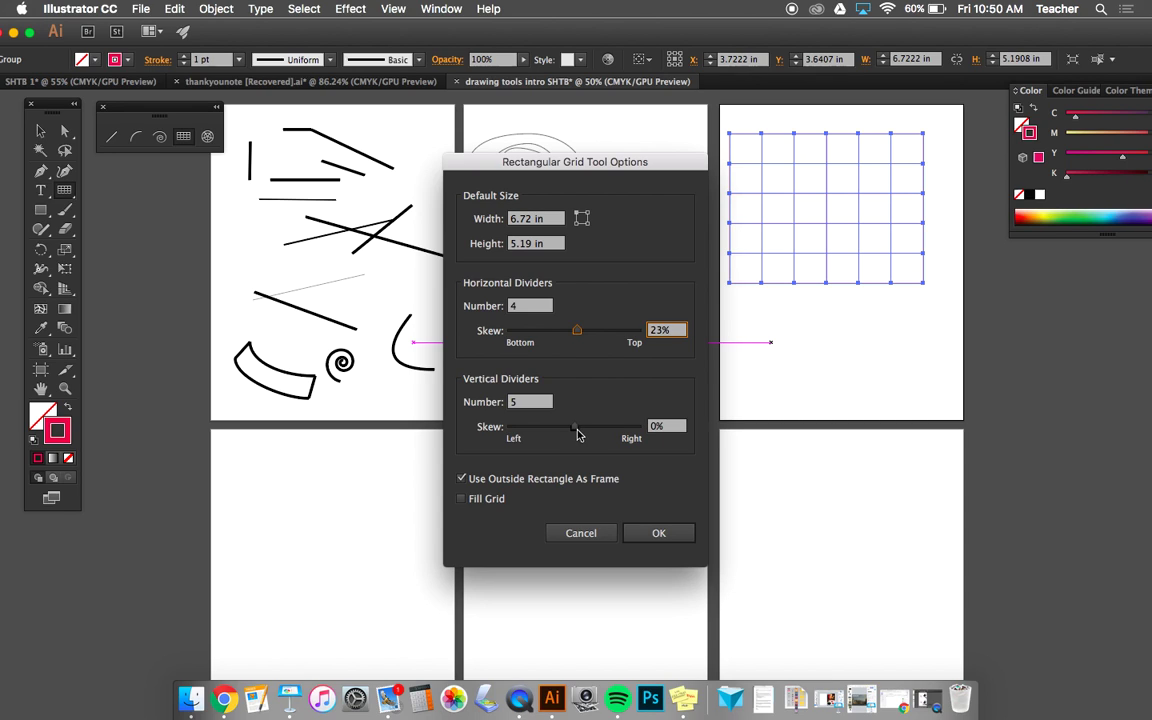
pyautogui.moveTo(576, 430); pyautogui.dragTo(573, 430)
pyautogui.click(679, 535)
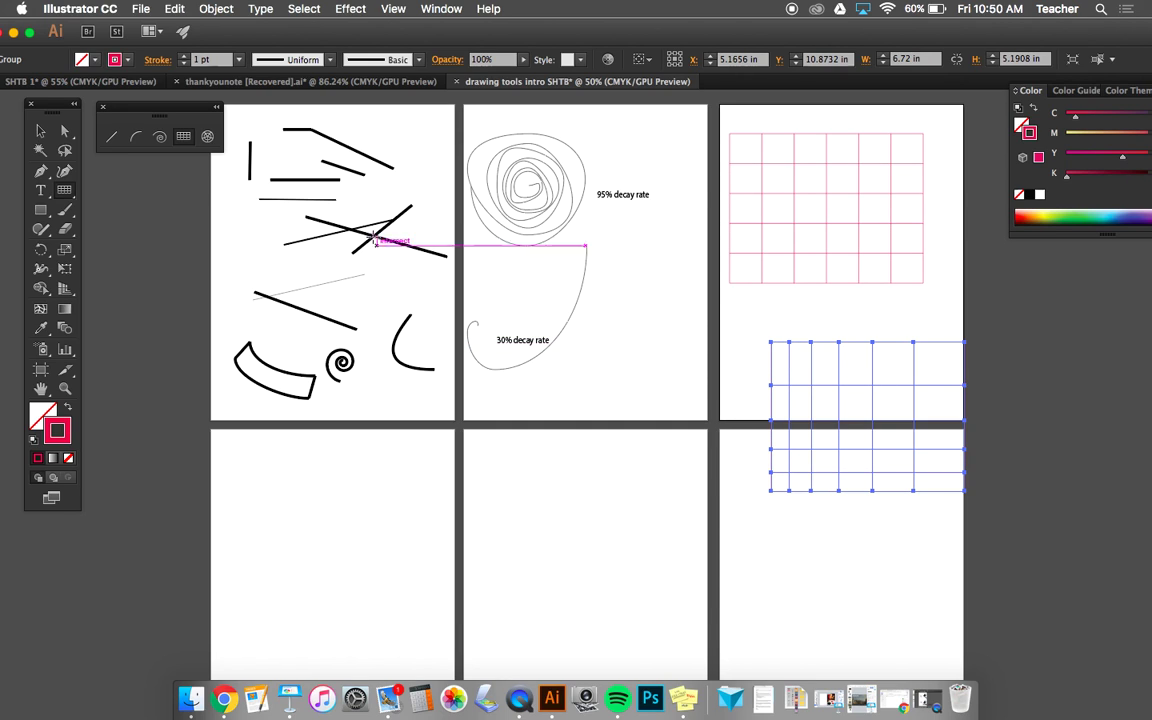
# Step: Move the skewed grid up onto the right artboard
pyautogui.click(41, 131)
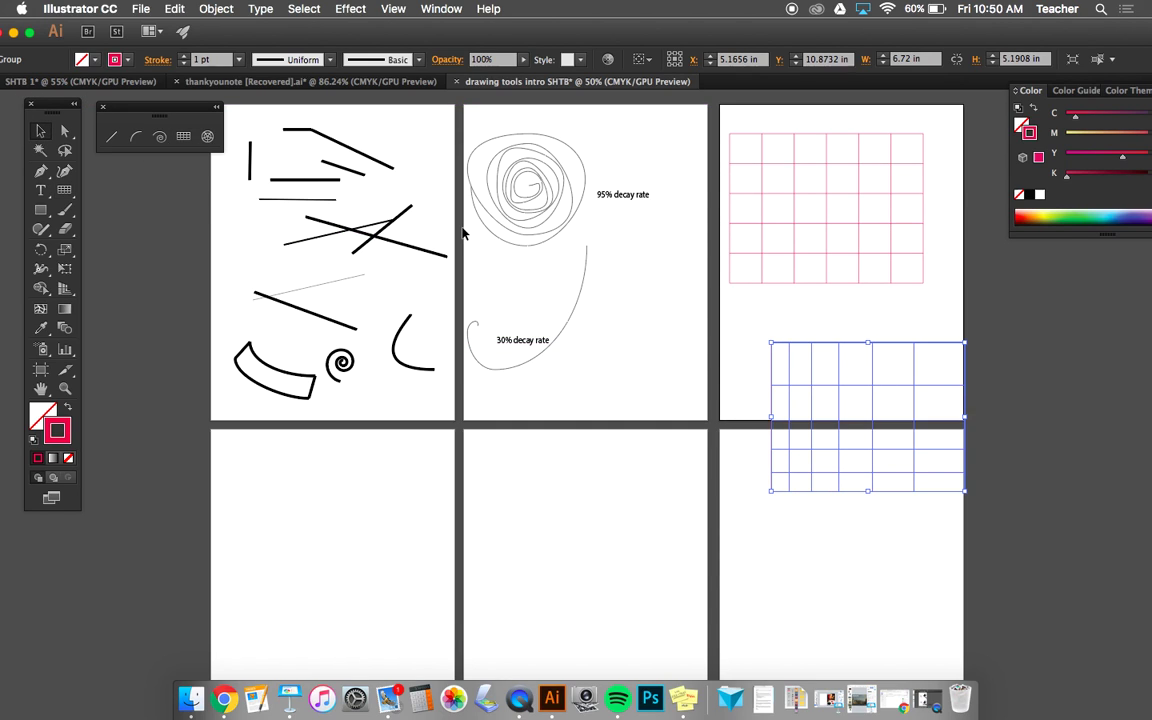
pyautogui.moveTo(838, 367); pyautogui.dragTo(800, 257)
pyautogui.click(772, 162)
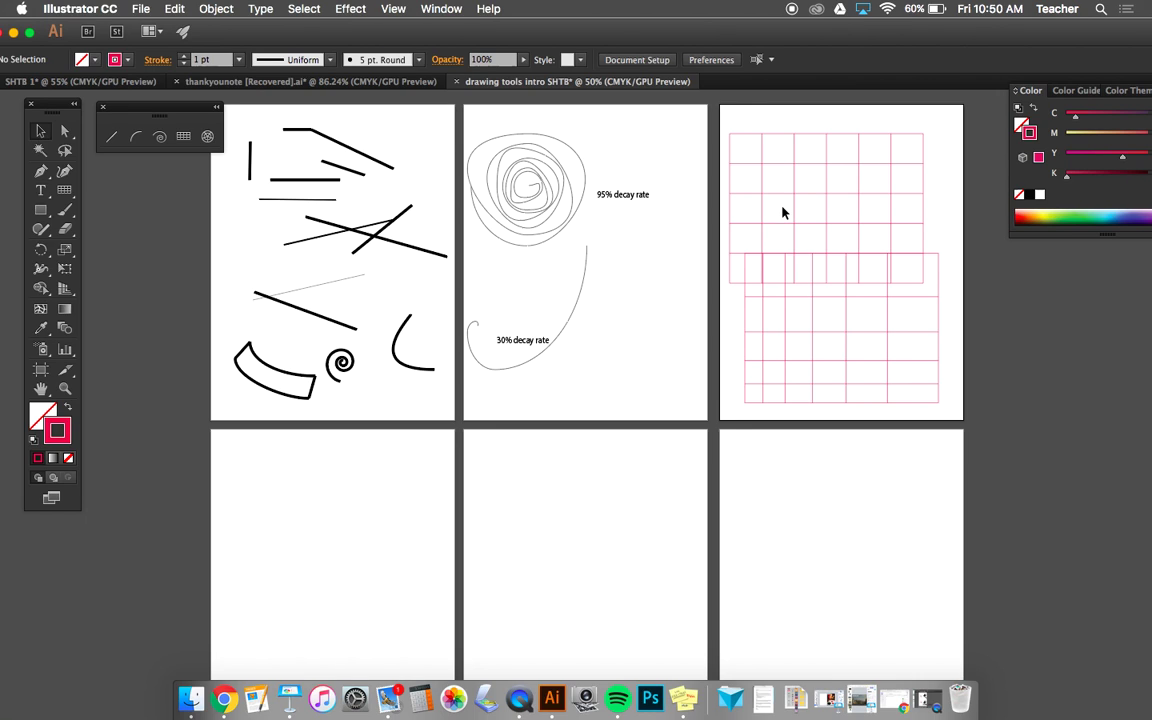
# Step: Delete the original straight grid and reopen the rectangular grid options
pyautogui.click(785, 198)
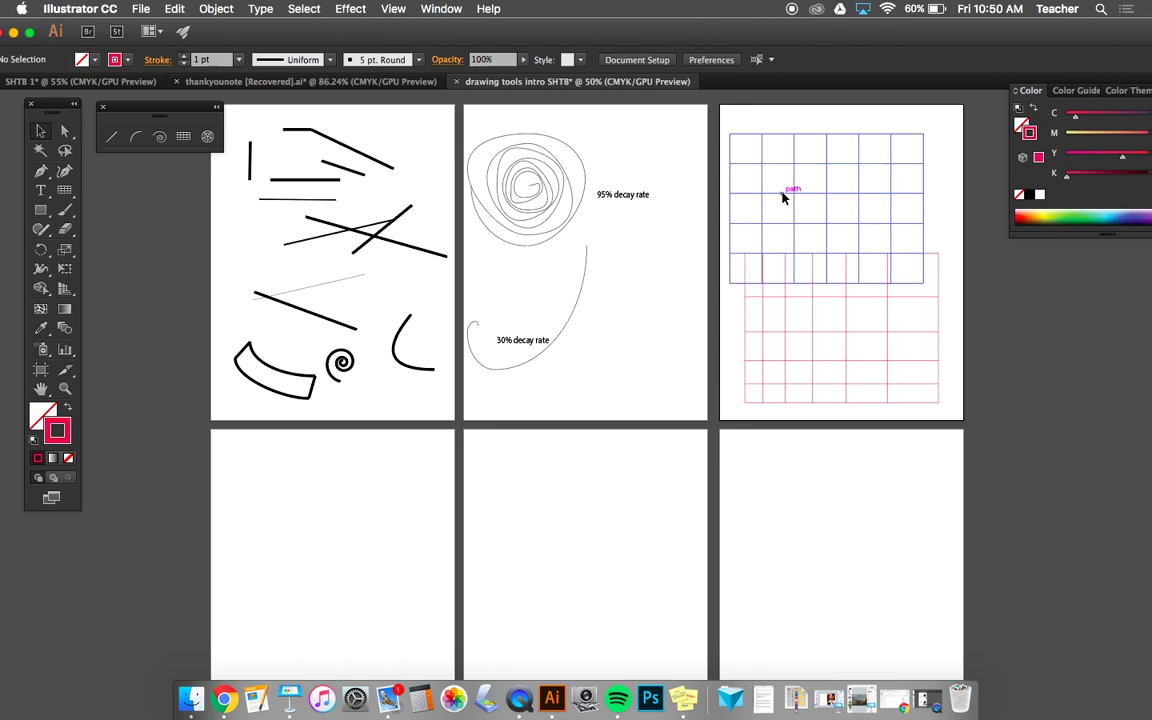
pyautogui.press('Delete')
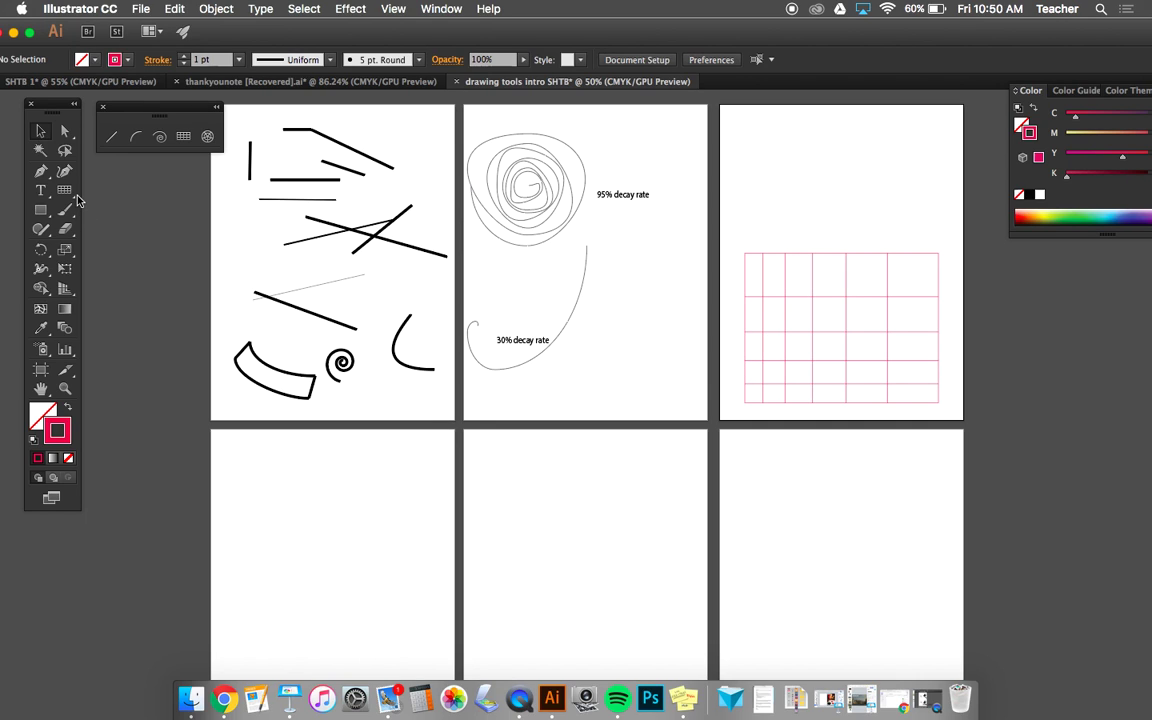
pyautogui.click(183, 136)
pyautogui.click(812, 167)
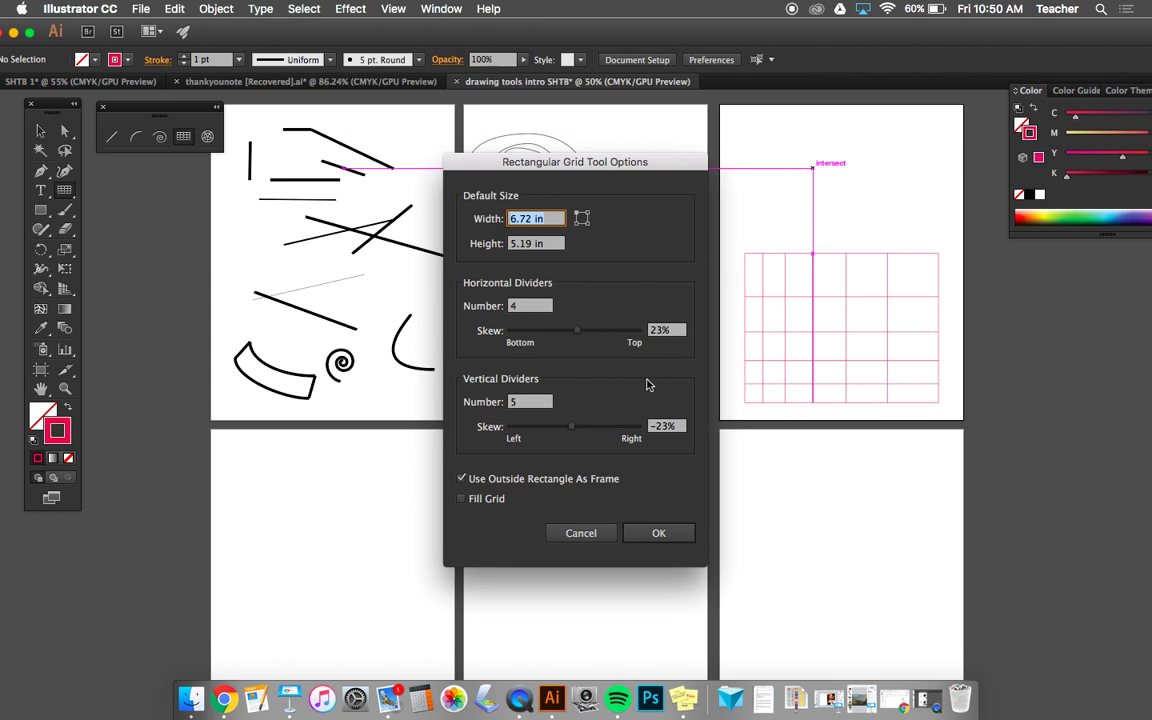
# Step: Create another grid with the same 23% skew and move it to the artboard's top
pyautogui.click(661, 333)
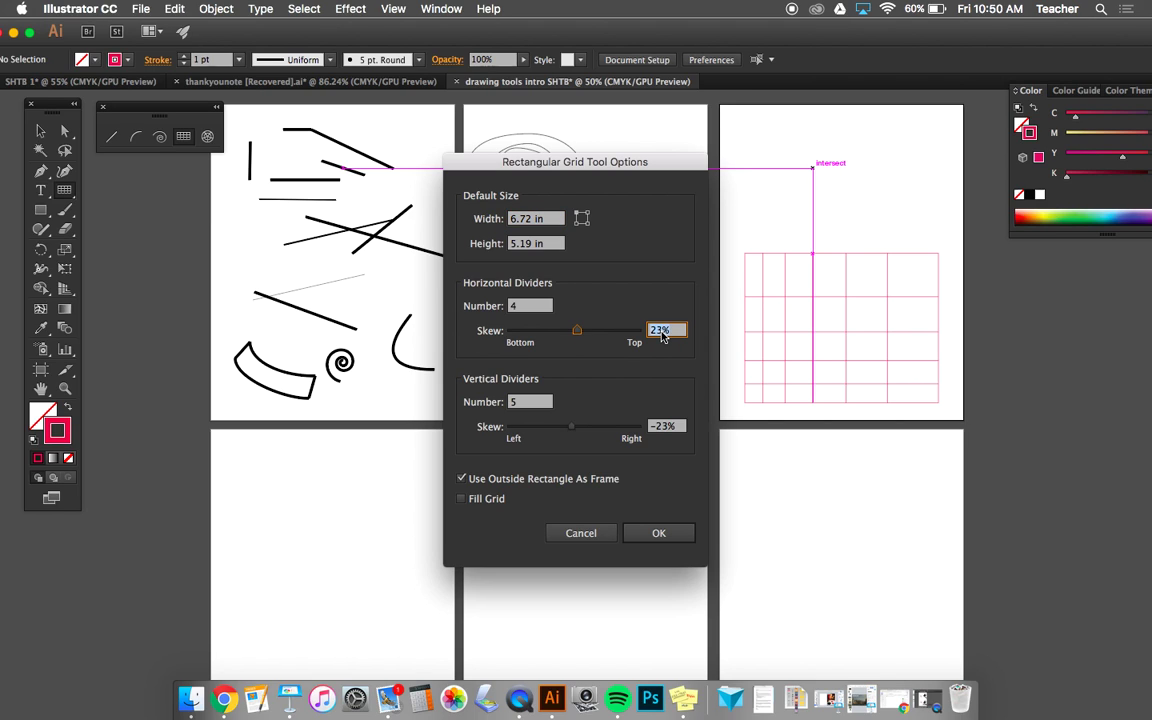
pyautogui.press('Return')
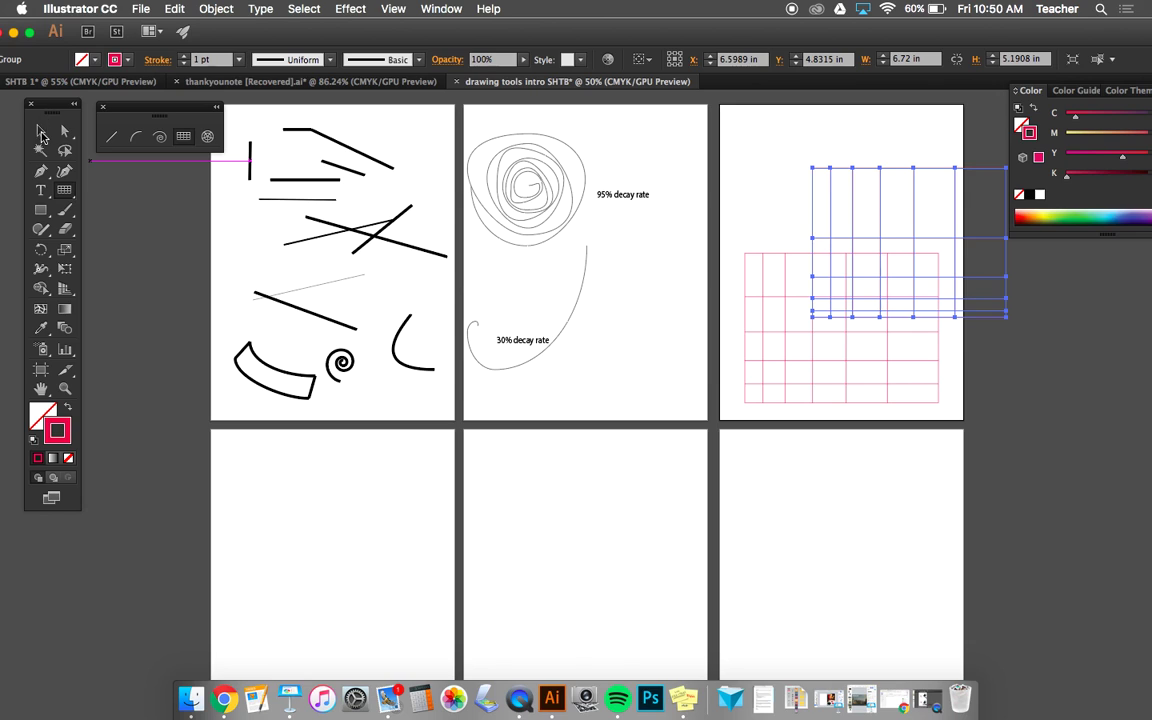
pyautogui.click(40, 130)
pyautogui.moveTo(851, 239); pyautogui.dragTo(781, 179)
pyautogui.click(766, 345)
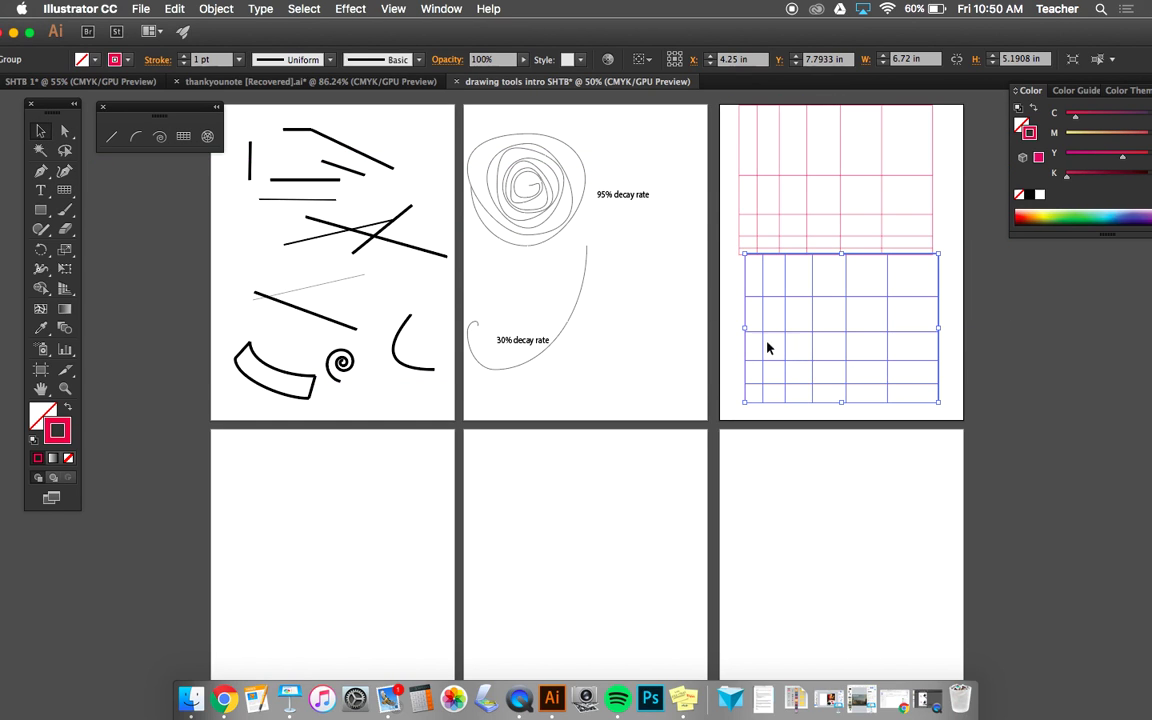
# Step: Align the lower pink grid directly beneath the top grid
pyautogui.click(733, 330)
pyautogui.click(771, 332)
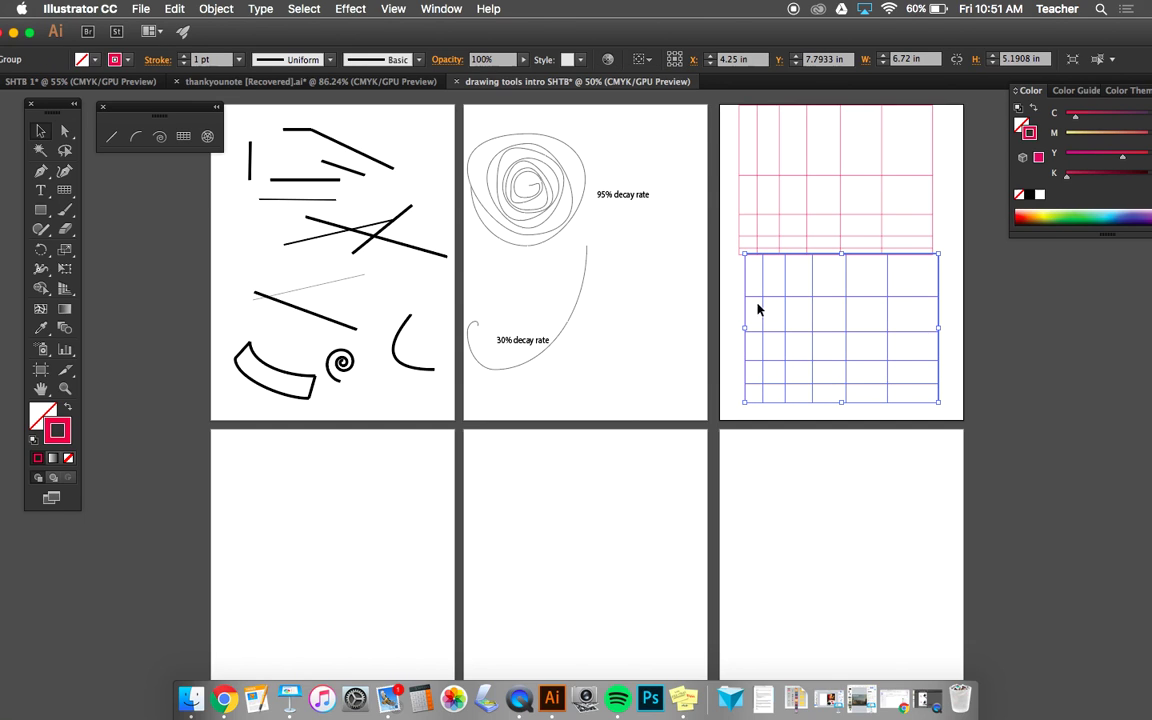
pyautogui.moveTo(755, 300); pyautogui.dragTo(749, 309)
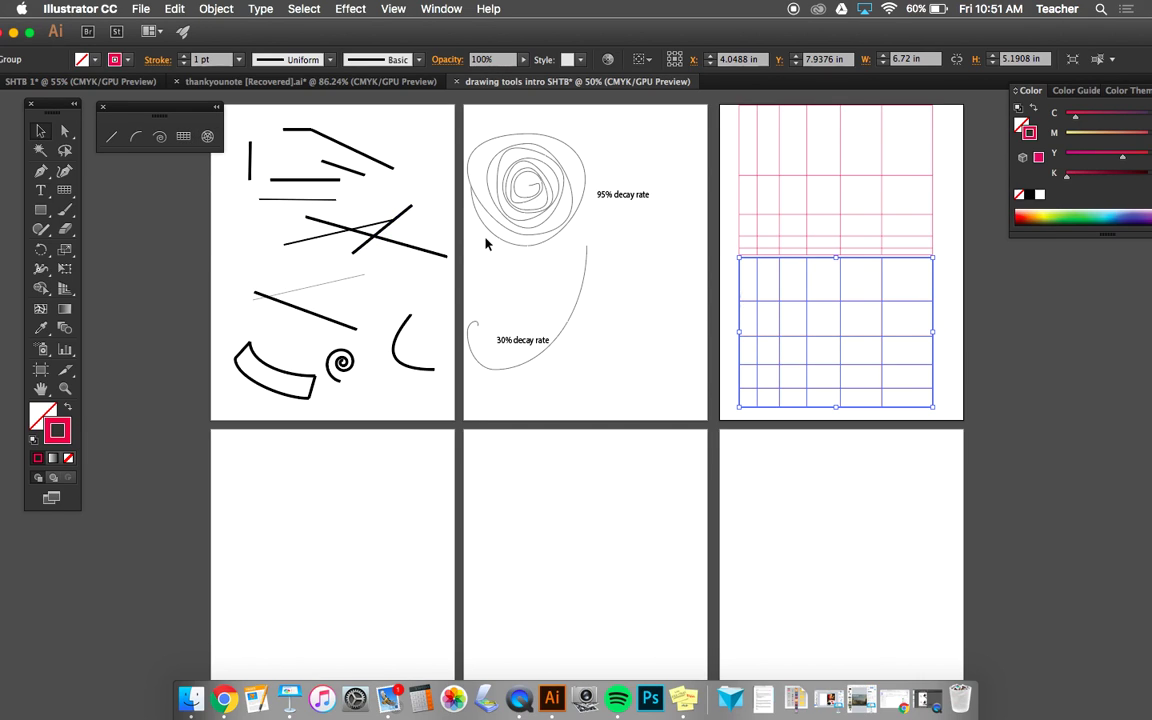
# Step: Draw a circular 4.67 × 4.67 in polar grid on the lower-left artboard
pyautogui.click(207, 138)
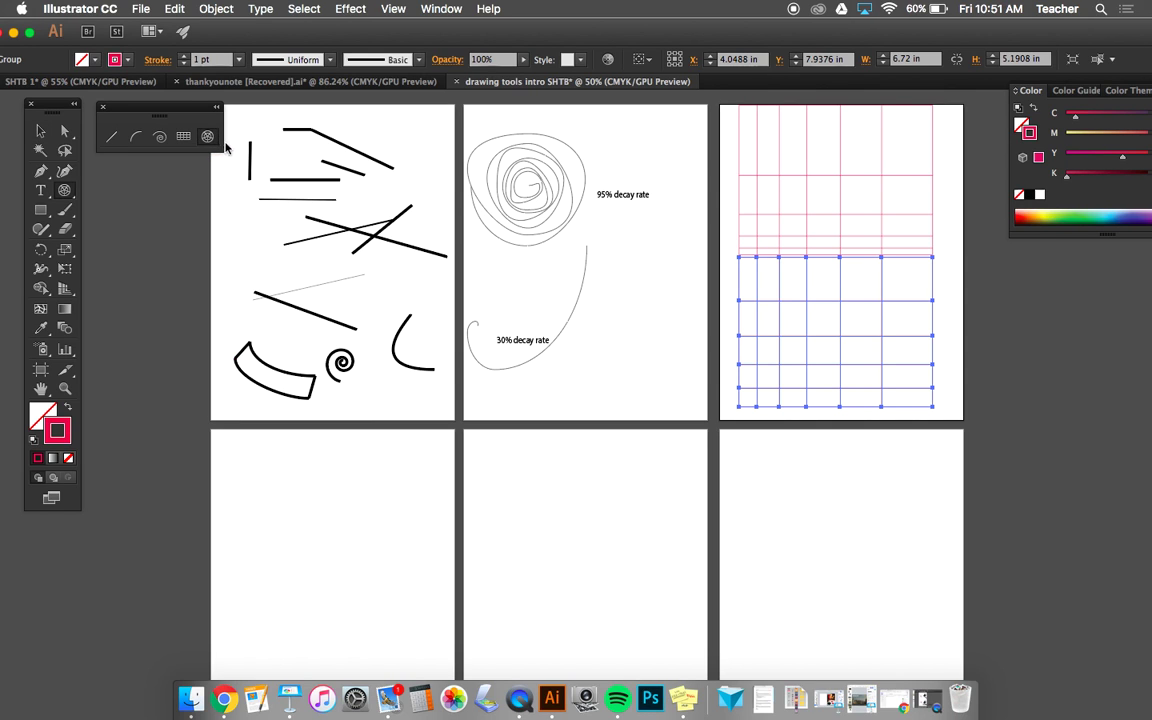
pyautogui.scroll(-1, 385, 445)
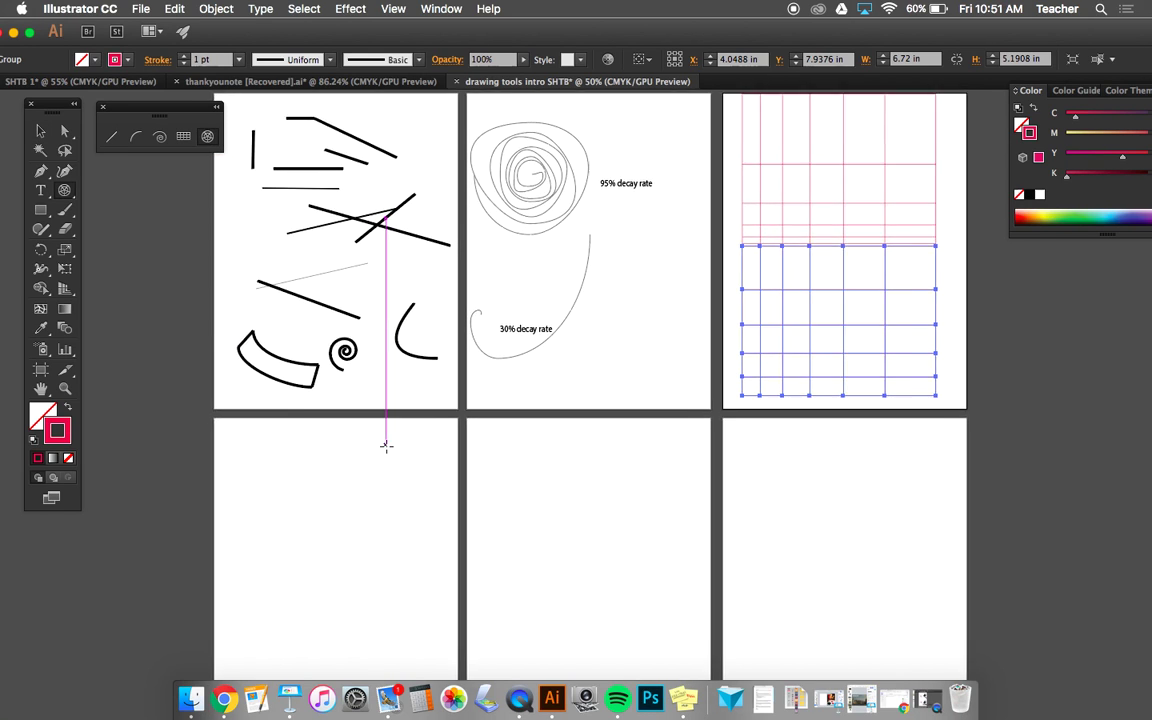
pyautogui.scroll(-3, 360, 440)
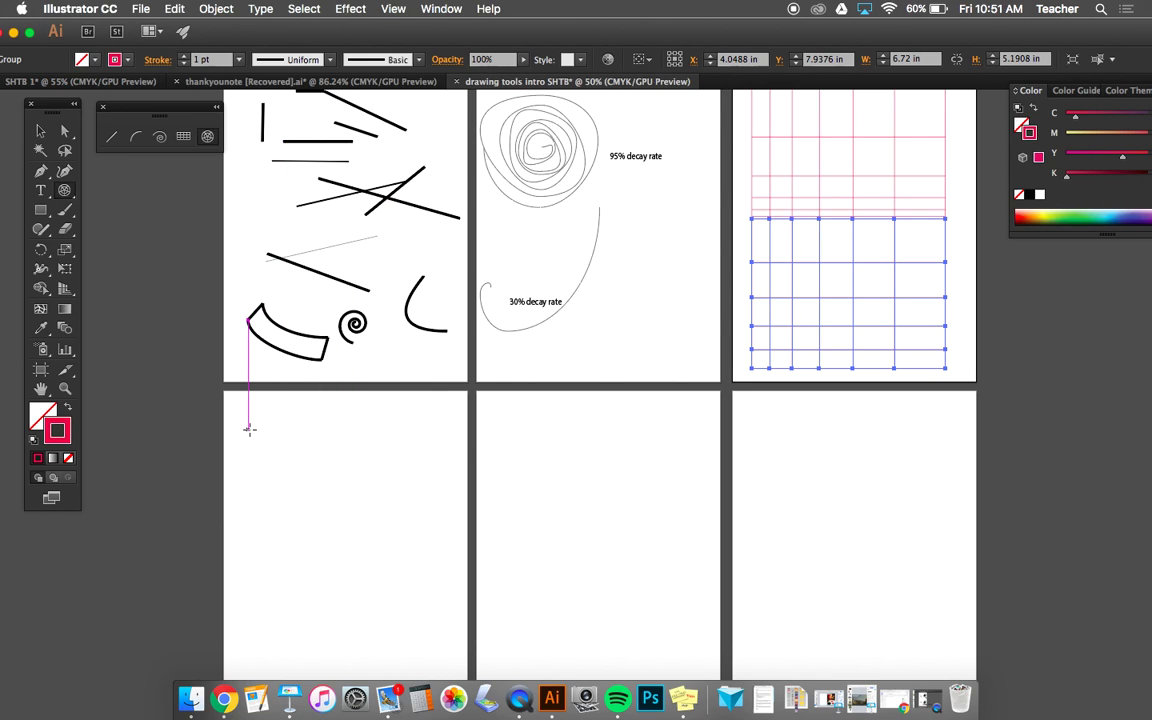
pyautogui.moveTo(249, 429); pyautogui.dragTo(289, 446)
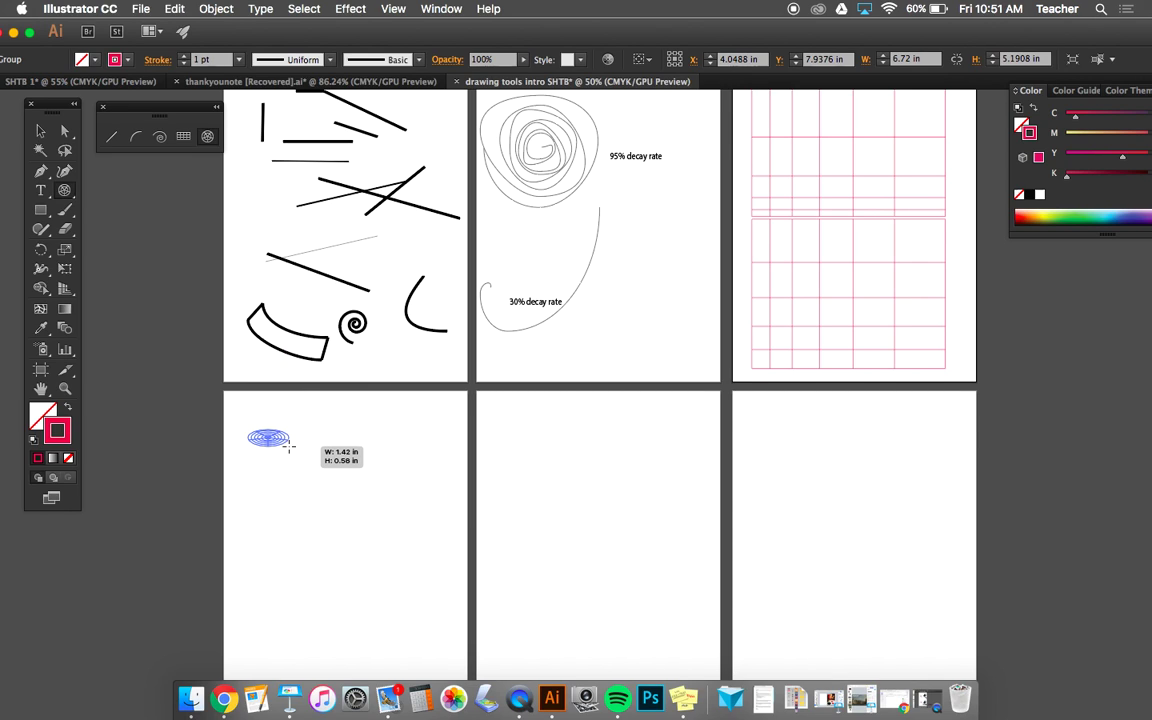
pyautogui.moveTo(289, 446); pyautogui.dragTo(381, 509)
pyautogui.press('shift')
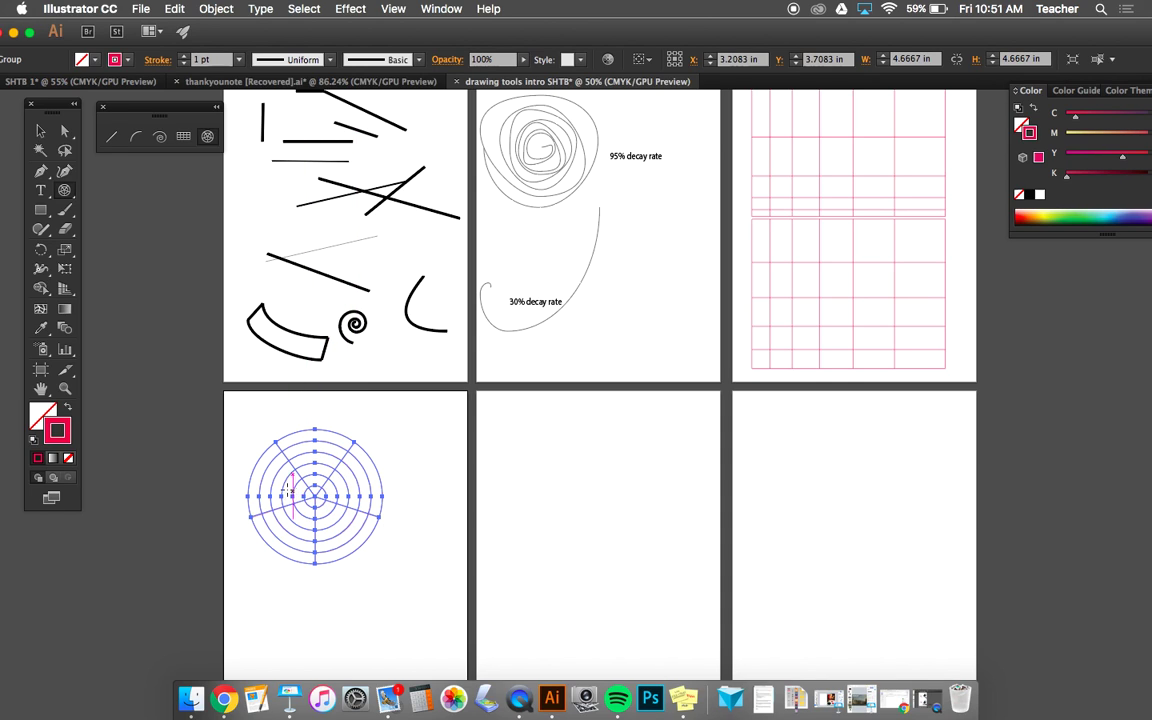
# Step: With Direct Selection, pick individual rings of the polar grid, then clear the selection
pyautogui.press('b')
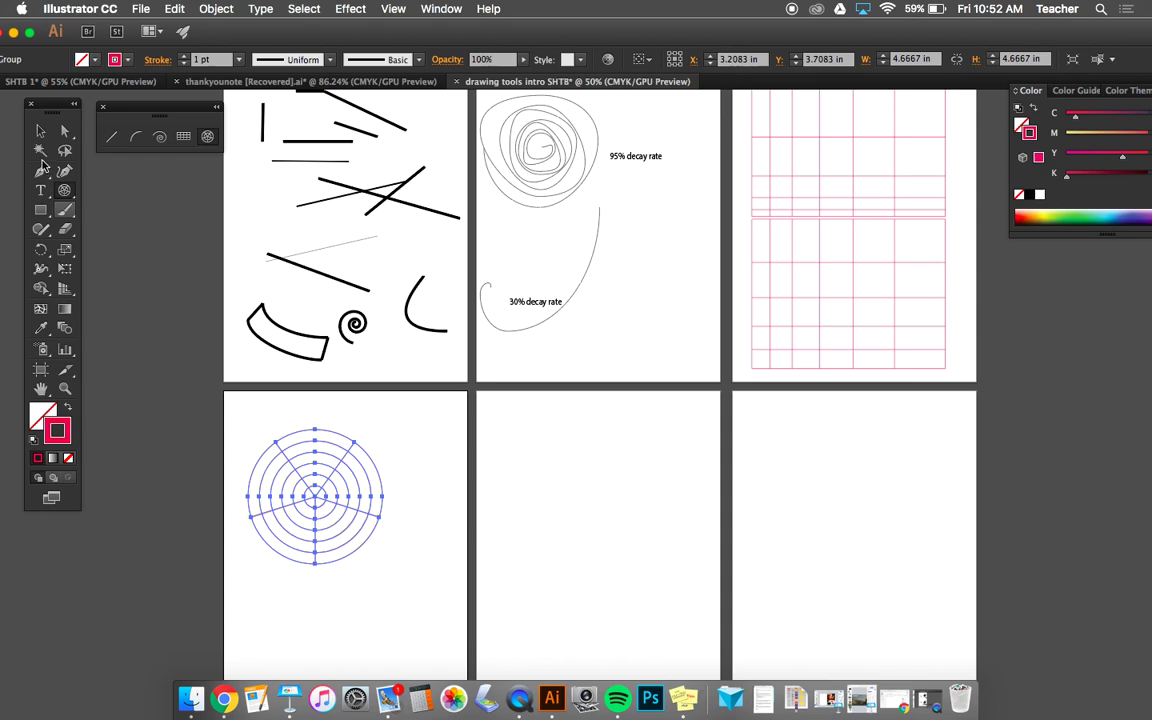
pyautogui.click(67, 133)
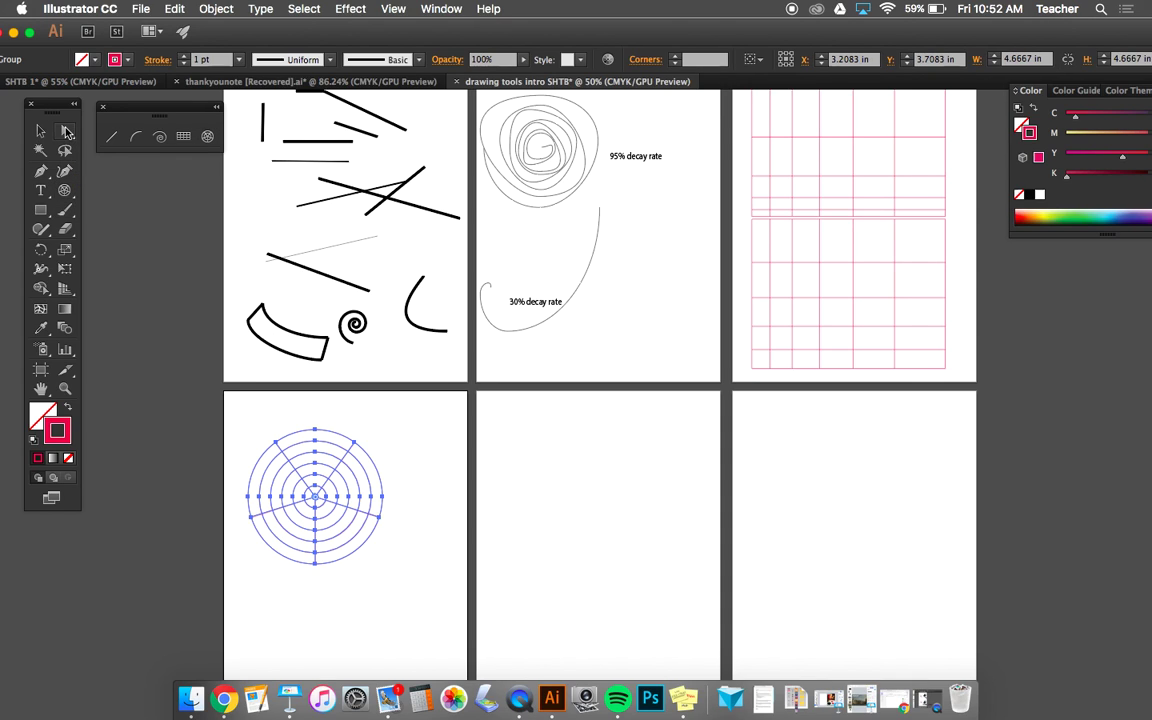
pyautogui.click(311, 466)
pyautogui.click(310, 463)
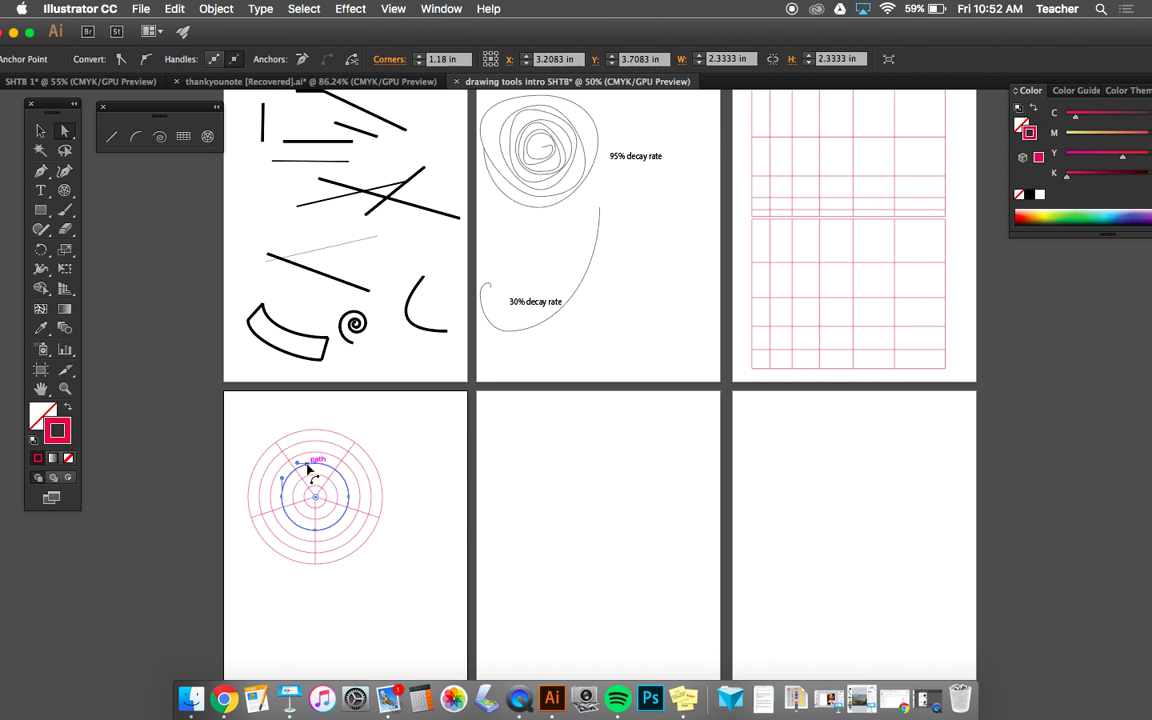
pyautogui.press('super+shift+a')
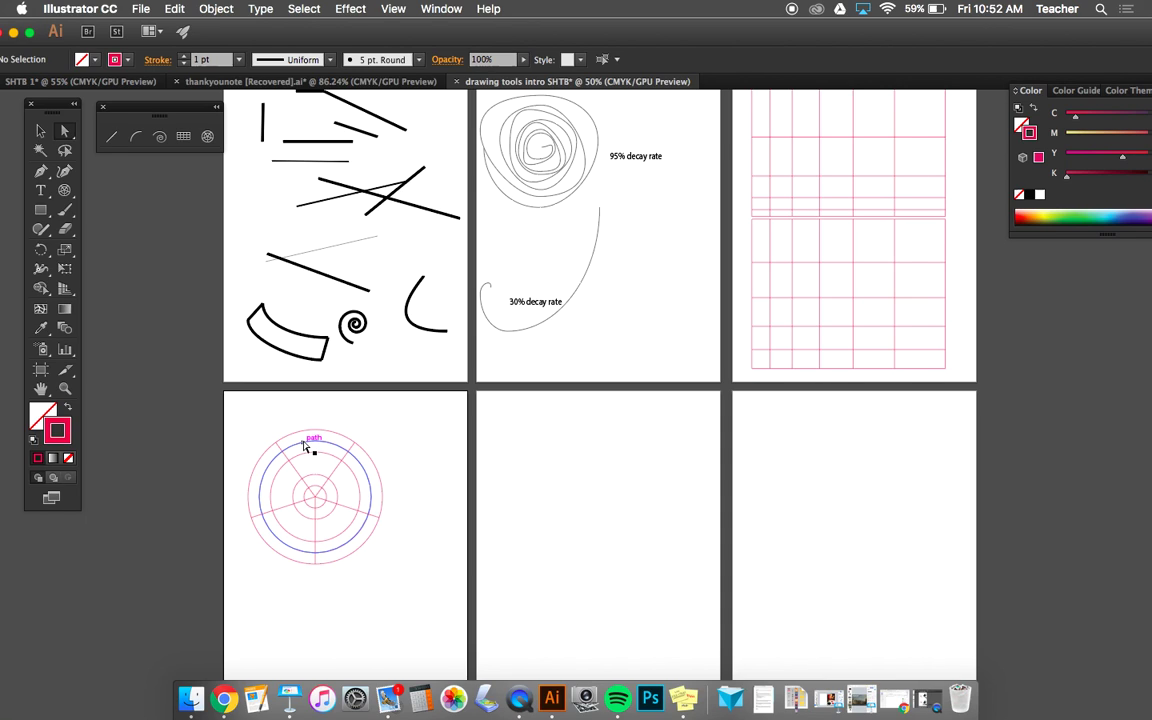
pyautogui.click(305, 447)
pyautogui.click(306, 447)
pyautogui.press('super+shift+a')
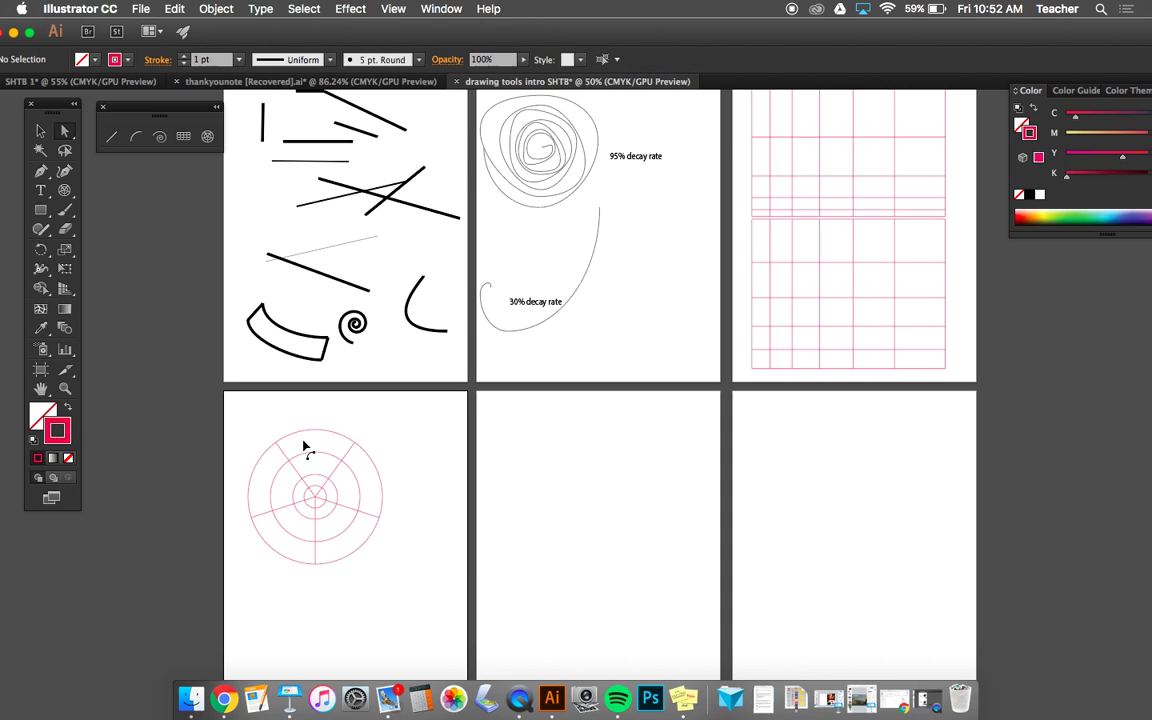
# Step: Select the upper and lower-left radial lines of the polar grid and delete them
pyautogui.click(338, 472)
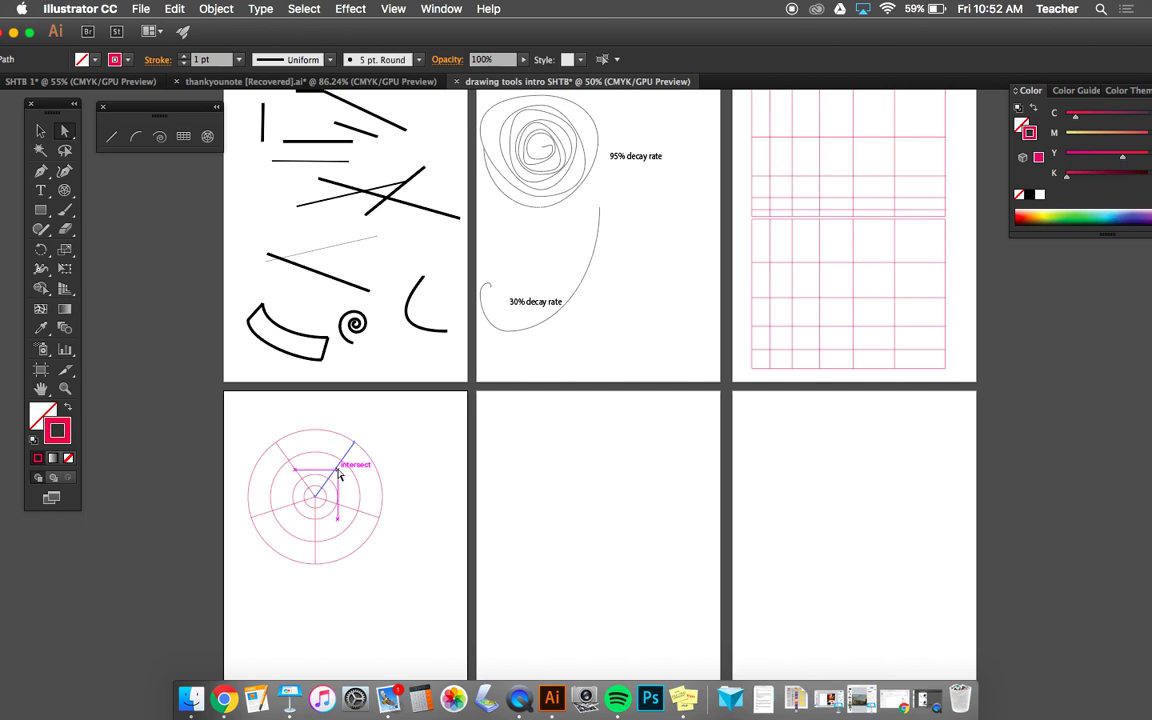
pyautogui.click(299, 477)
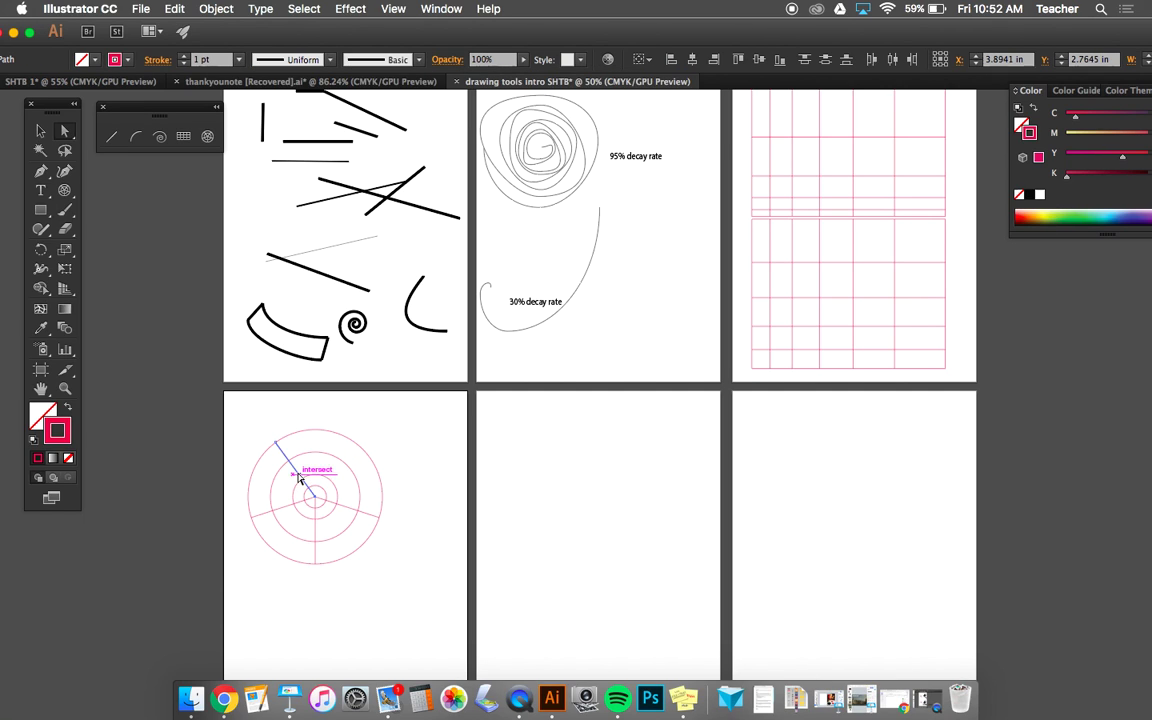
pyautogui.click(283, 512)
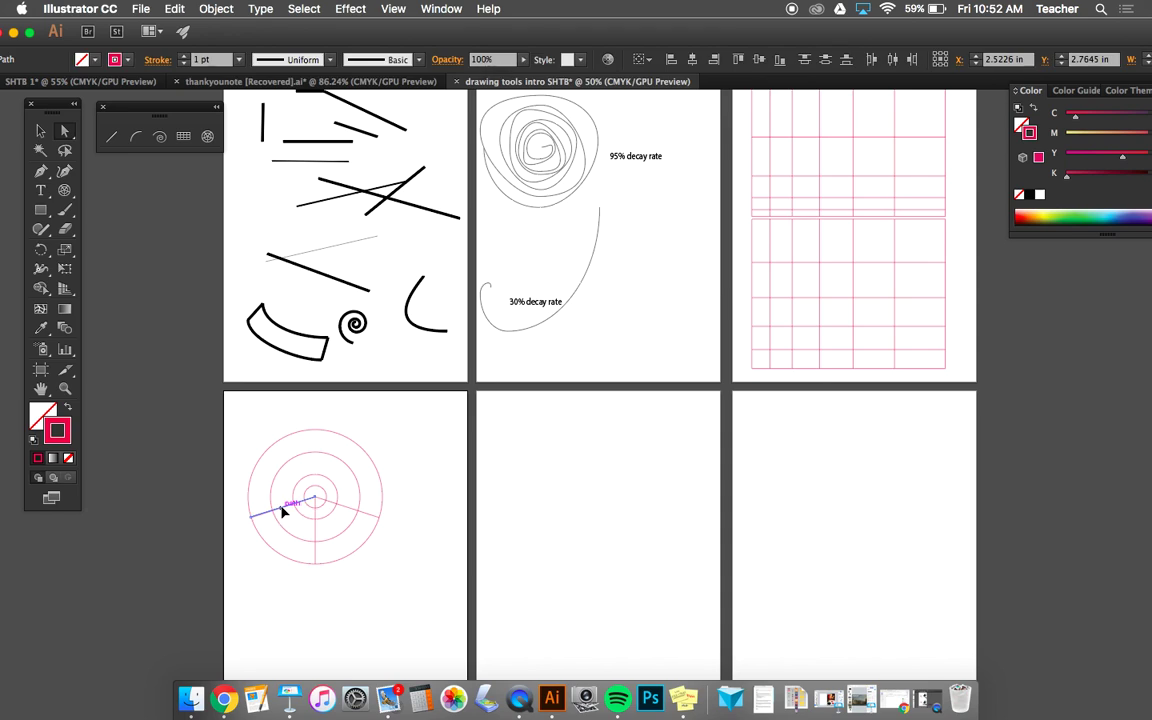
pyautogui.press('Delete')
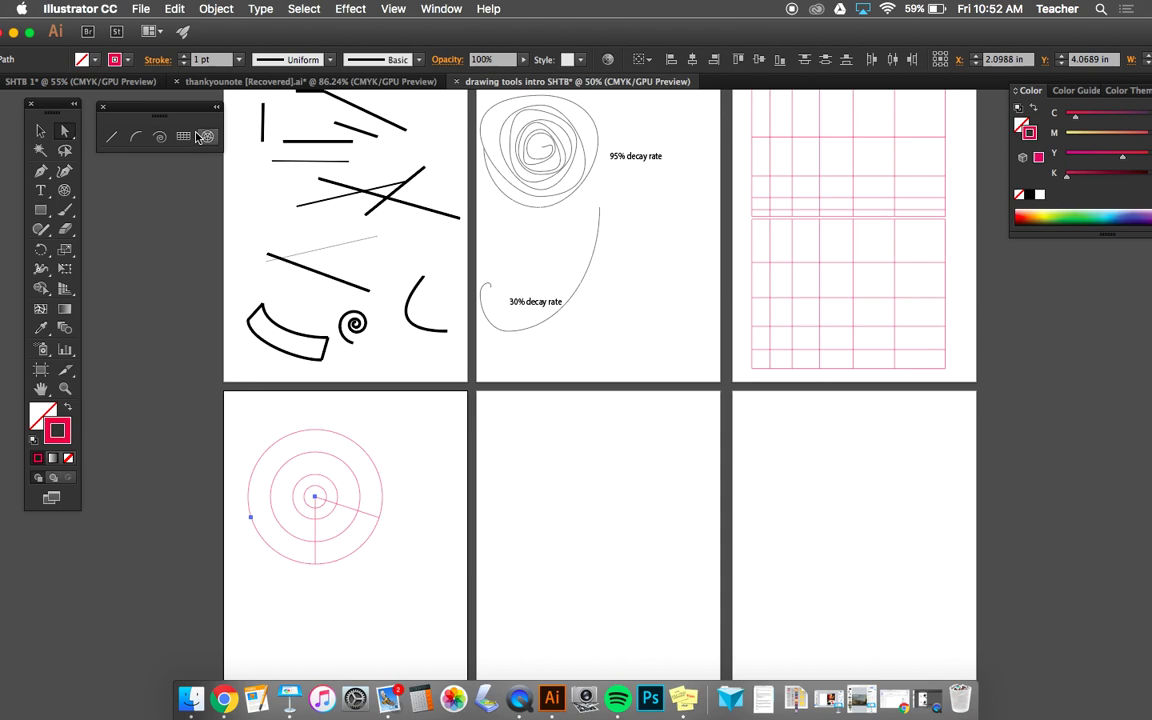
# Step: Draw a second polar grid with 0 radial dividers and -160% concentric skew
pyautogui.click(208, 138)
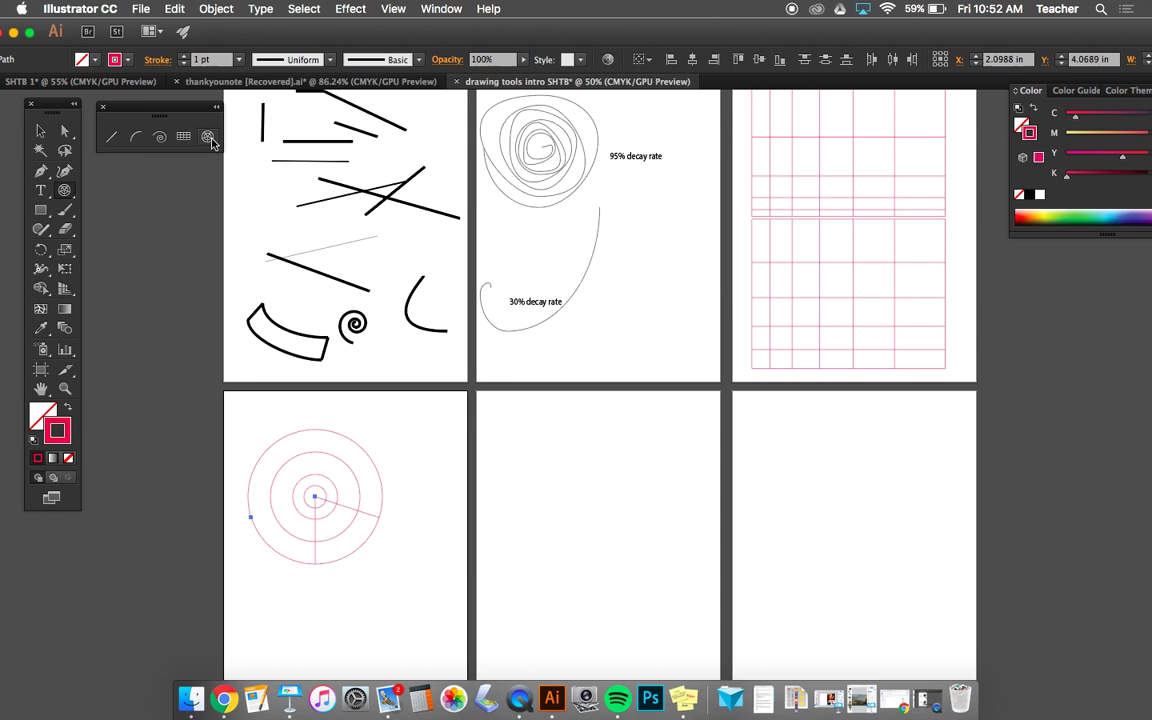
pyautogui.rightClick(426, 438)
pyautogui.press('Escape')
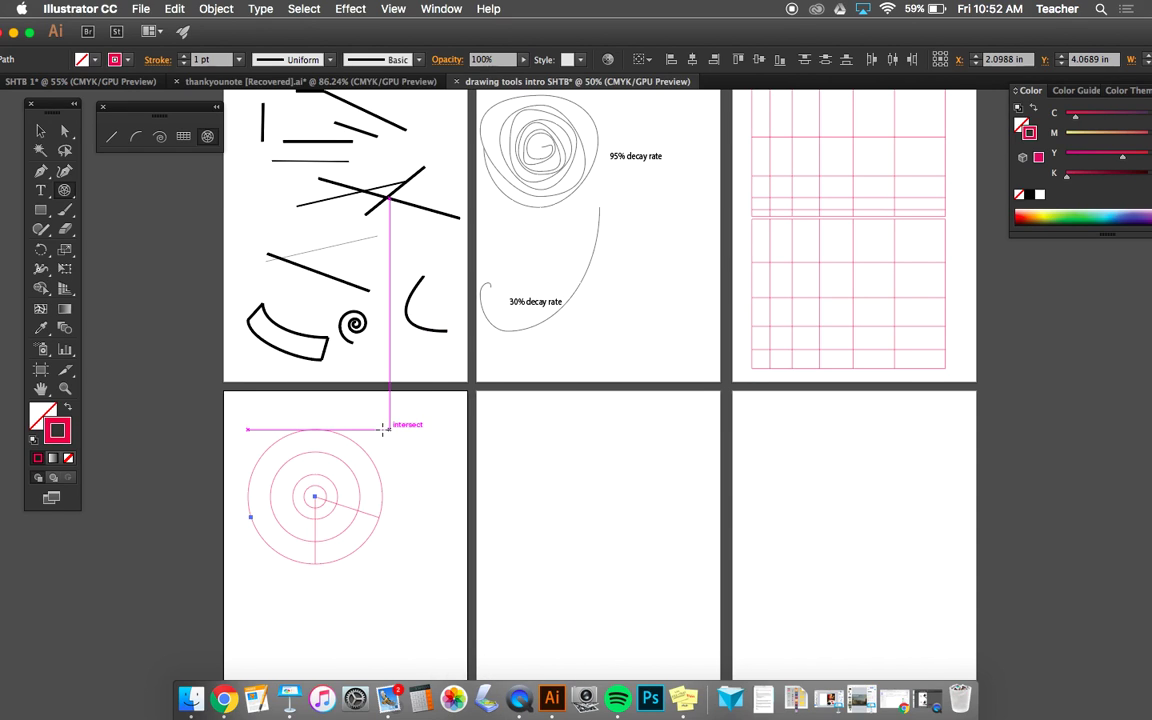
pyautogui.click(381, 428)
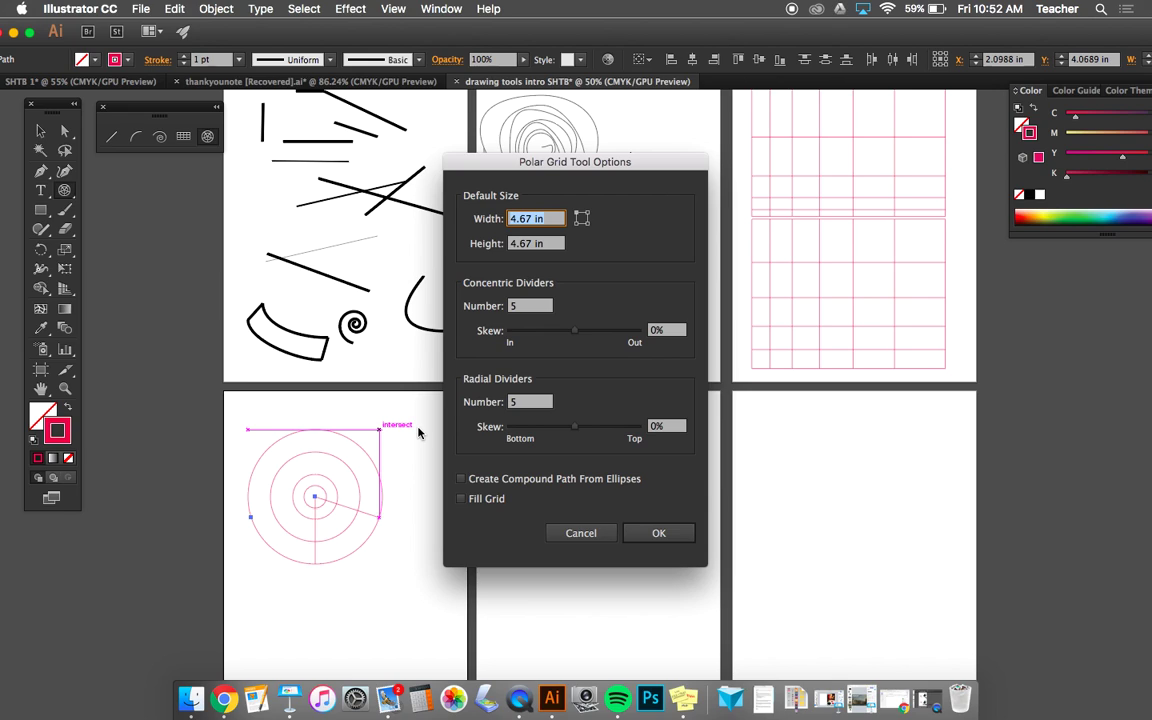
pyautogui.click(527, 402)
pyautogui.press('XF86AudioMute')
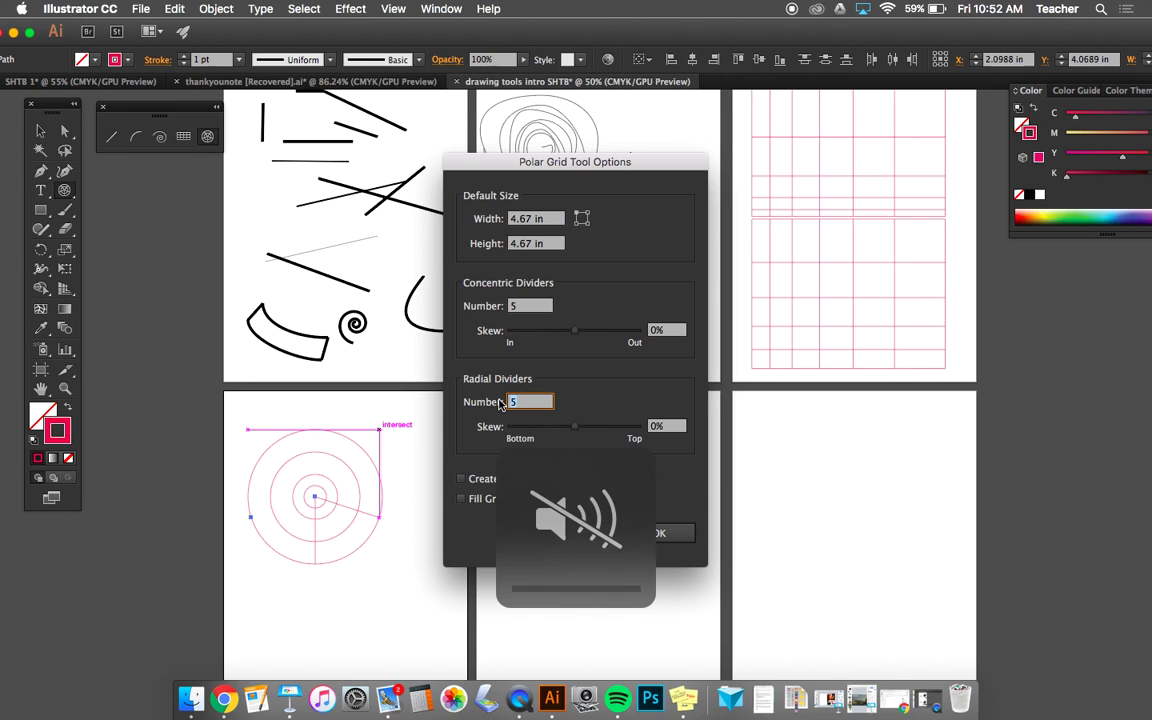
pyautogui.write('0')
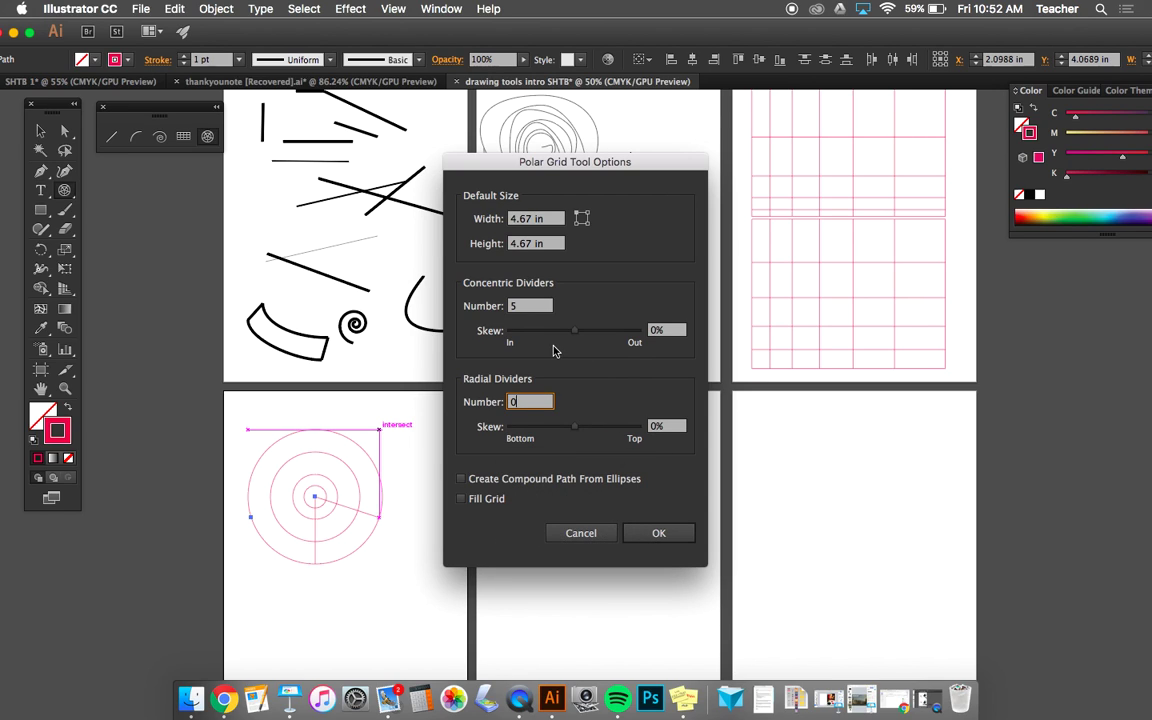
pyautogui.moveTo(574, 330); pyautogui.dragTo(556, 350)
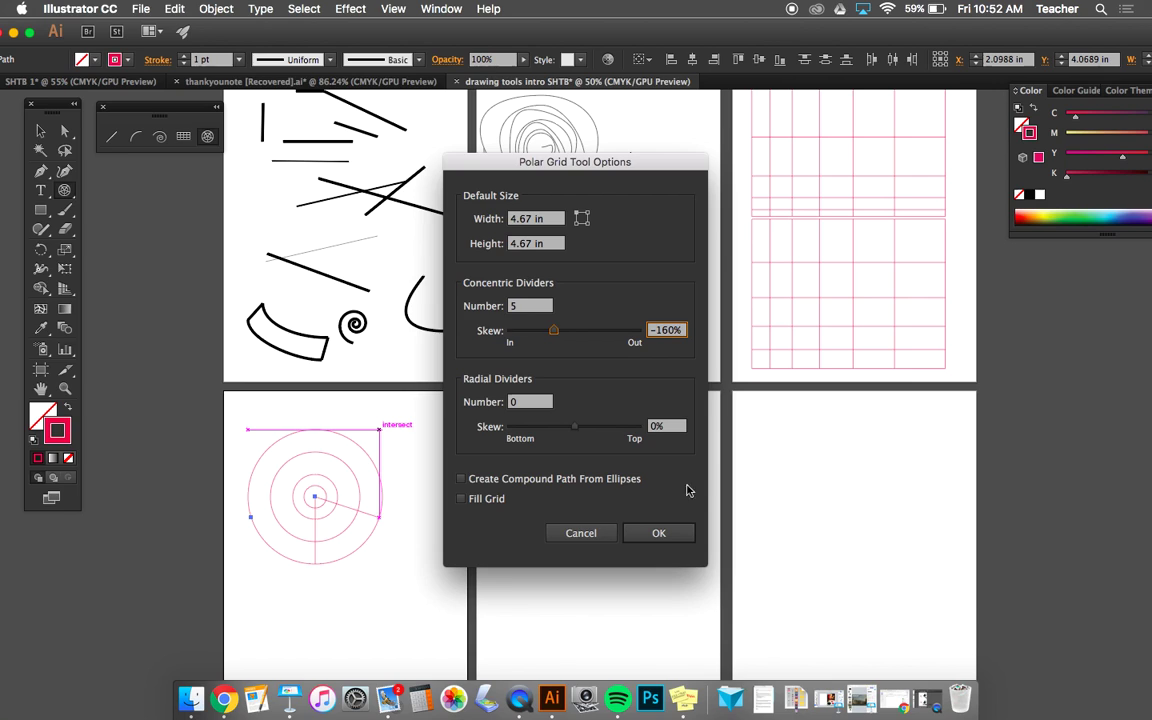
pyautogui.click(662, 534)
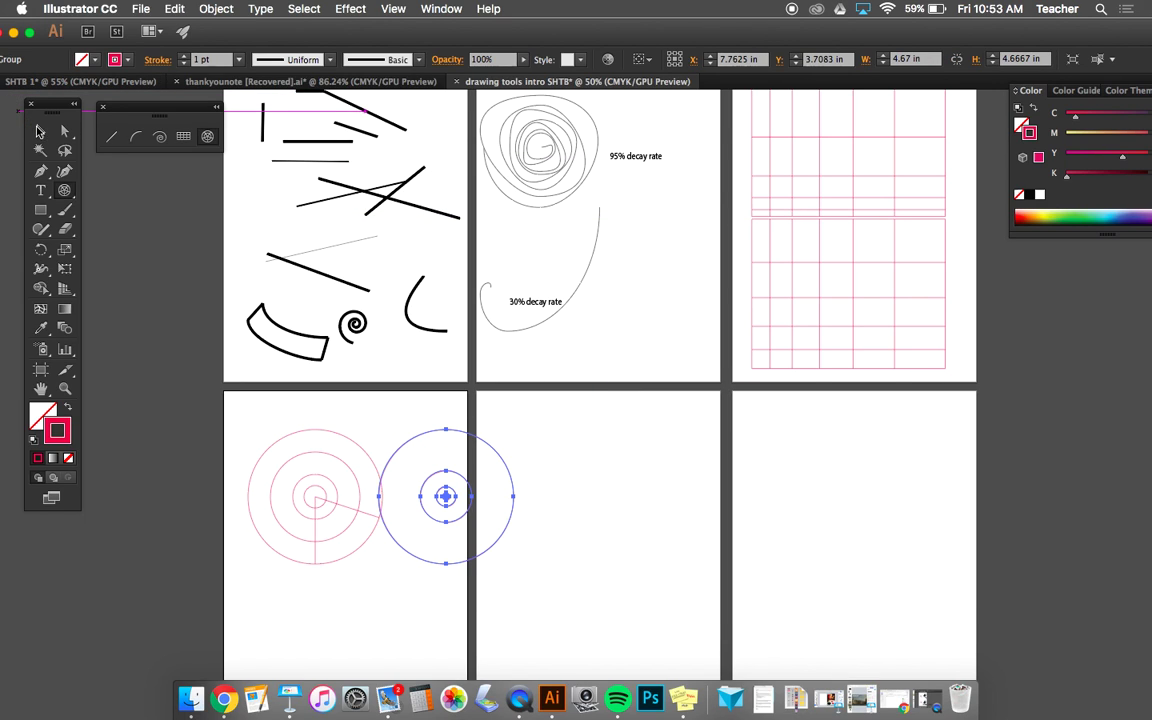
# Step: Move the new polar grid up and right so it overlaps the first
pyautogui.click(39, 131)
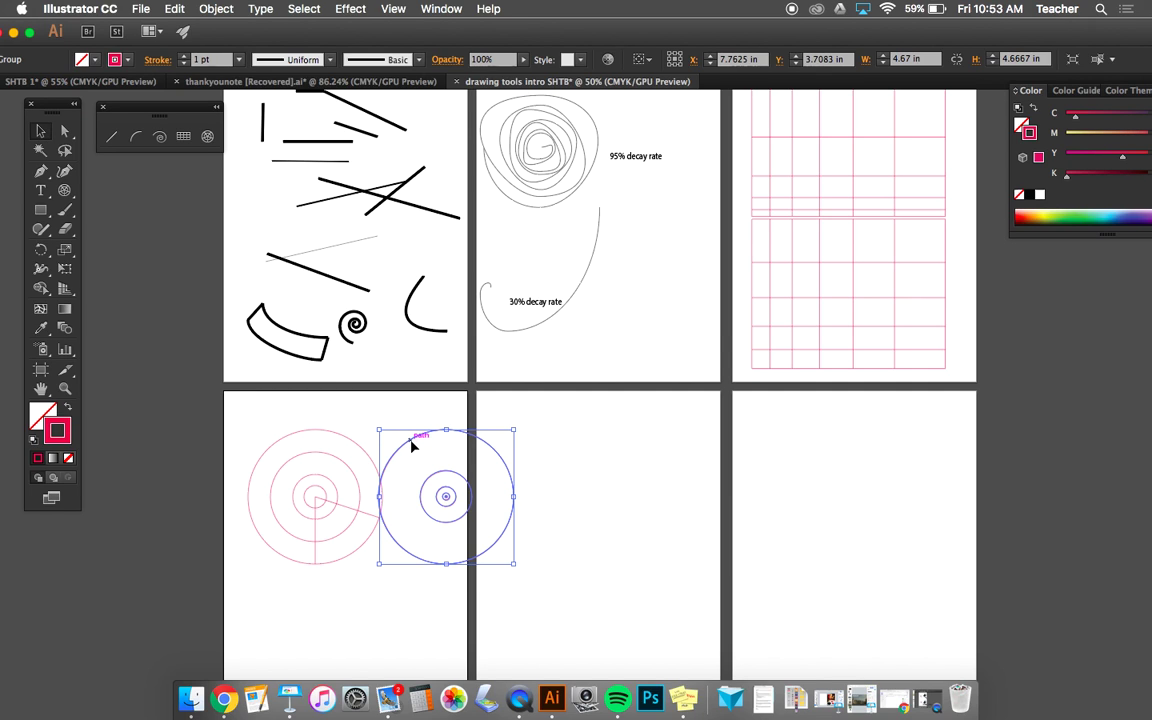
pyautogui.moveTo(412, 444); pyautogui.dragTo(347, 413)
pyautogui.click(355, 626)
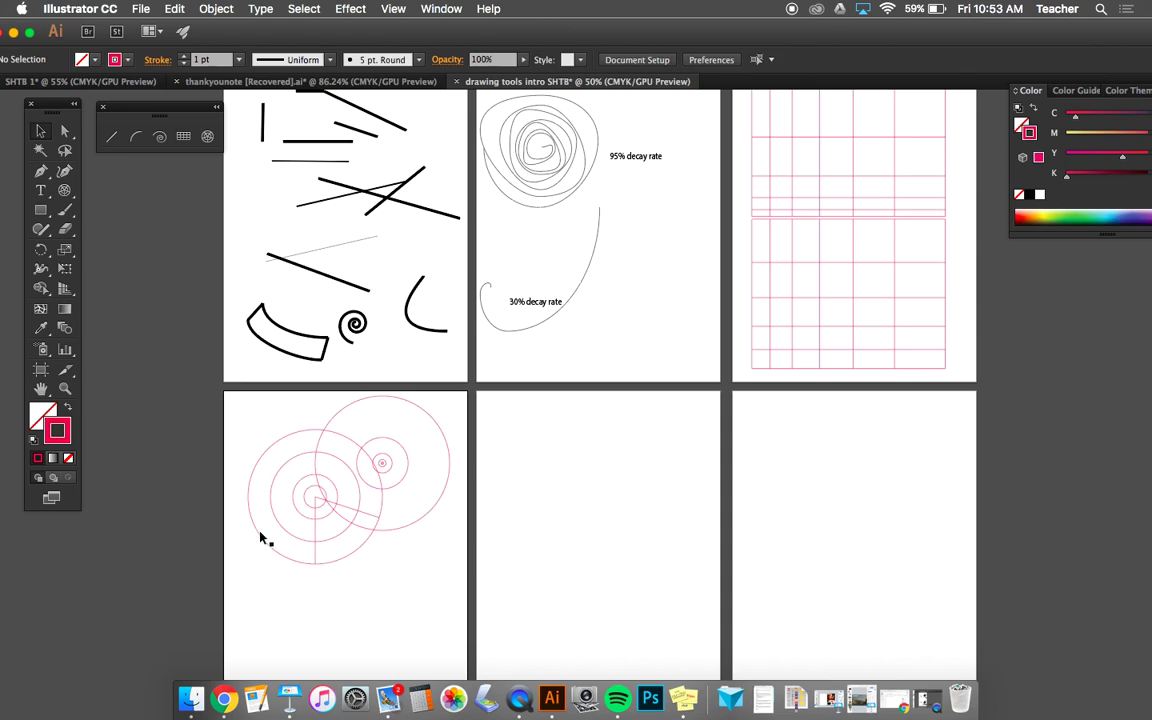
pyautogui.moveTo(262, 406); pyautogui.dragTo(421, 535)
pyautogui.click(424, 599)
# Step: Select the first grid's two remaining radial lines with Direct Selection
pyautogui.click(316, 524)
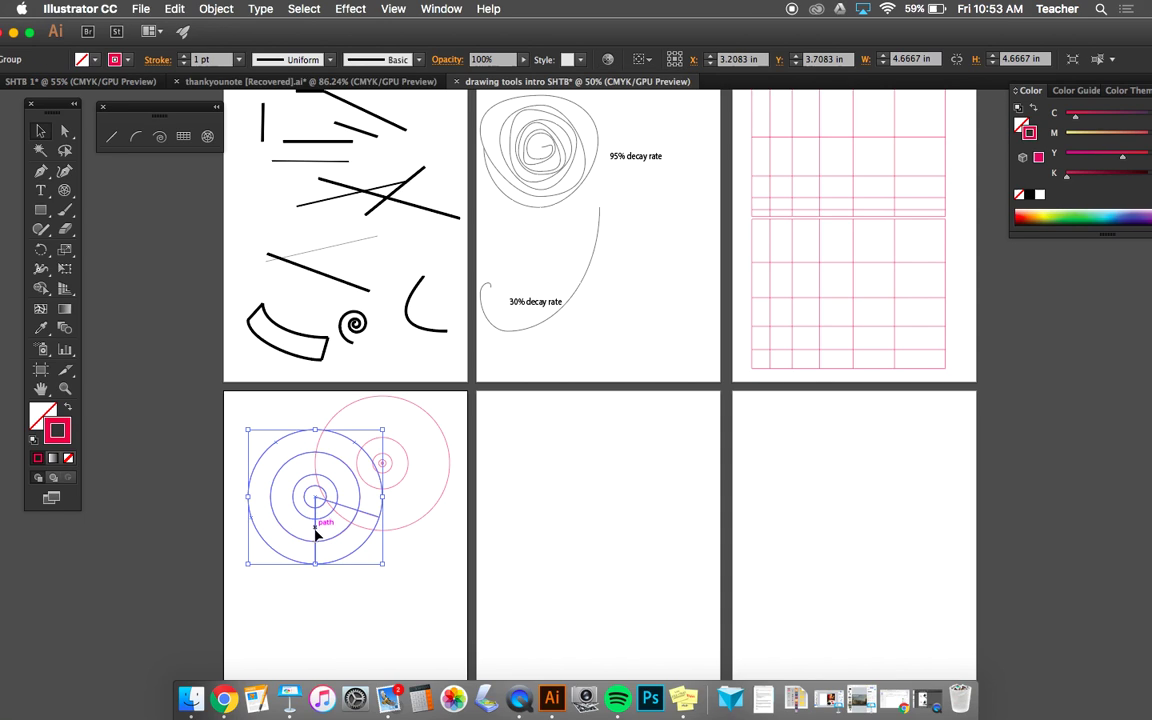
pyautogui.click(65, 132)
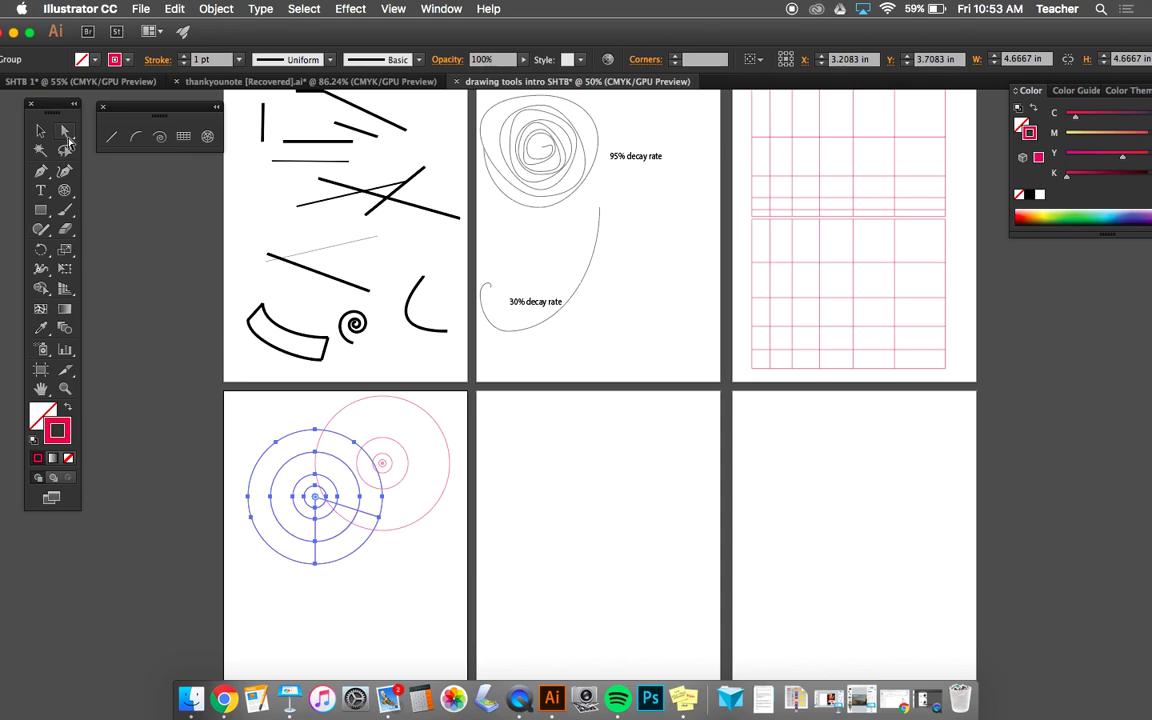
pyautogui.click(301, 551)
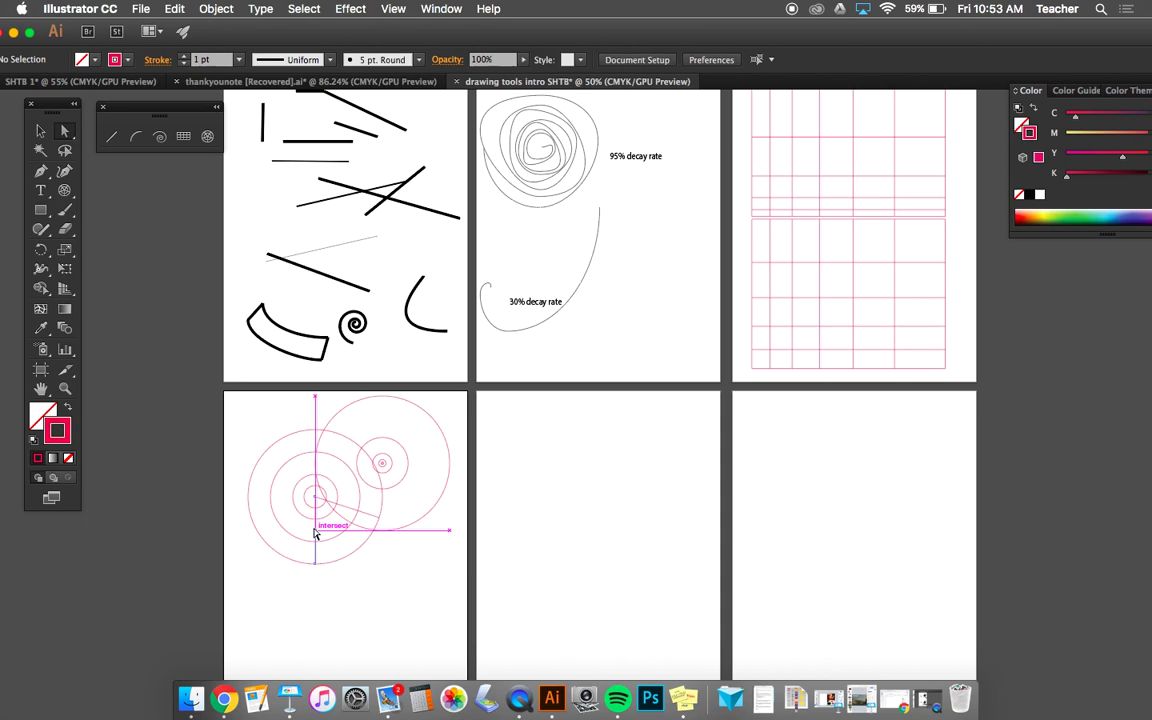
pyautogui.moveTo(316, 533); pyautogui.dragTo(342, 506)
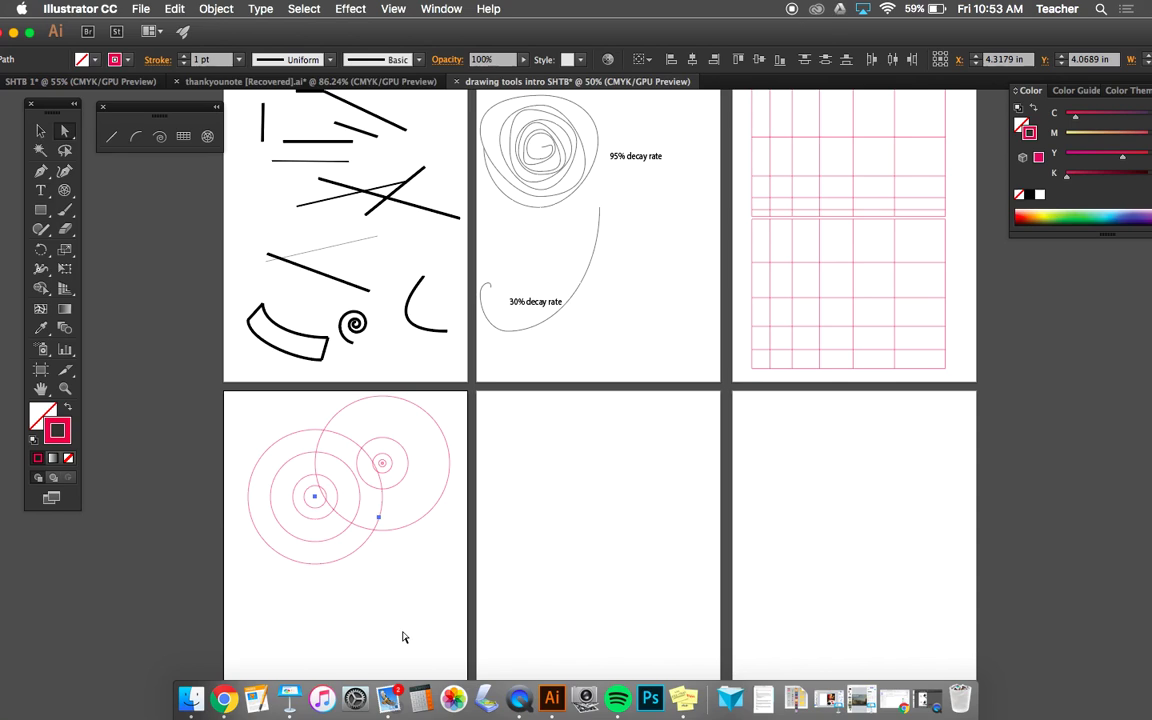
pyautogui.click(365, 588)
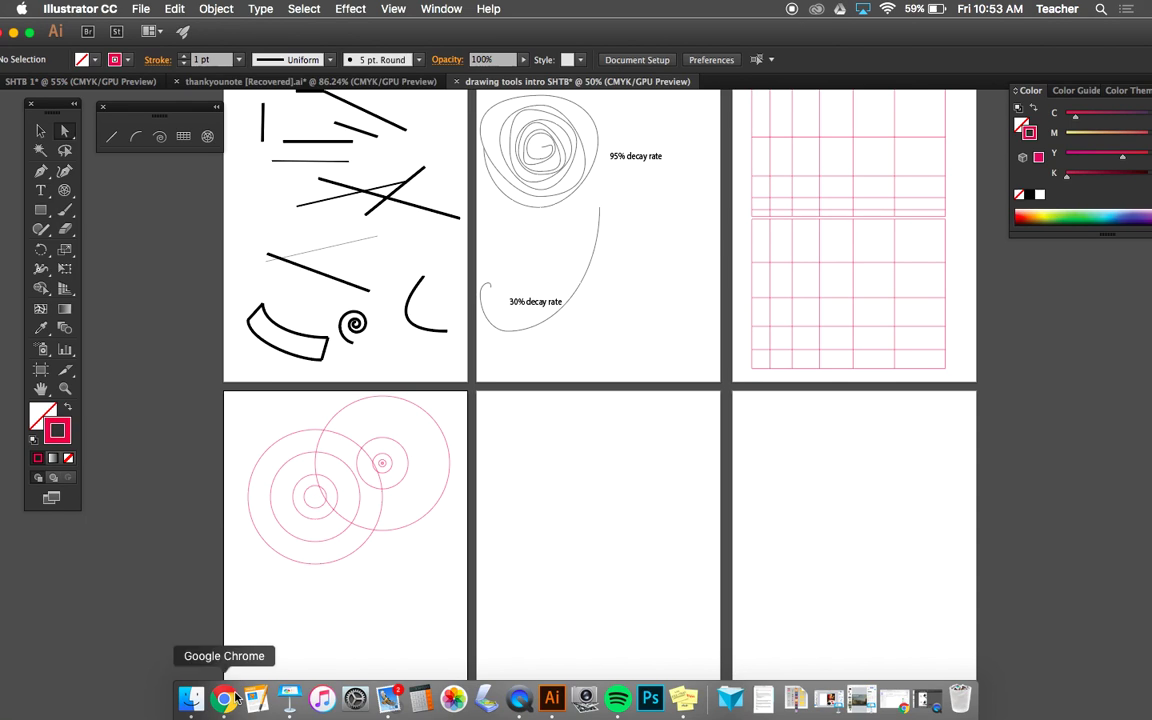